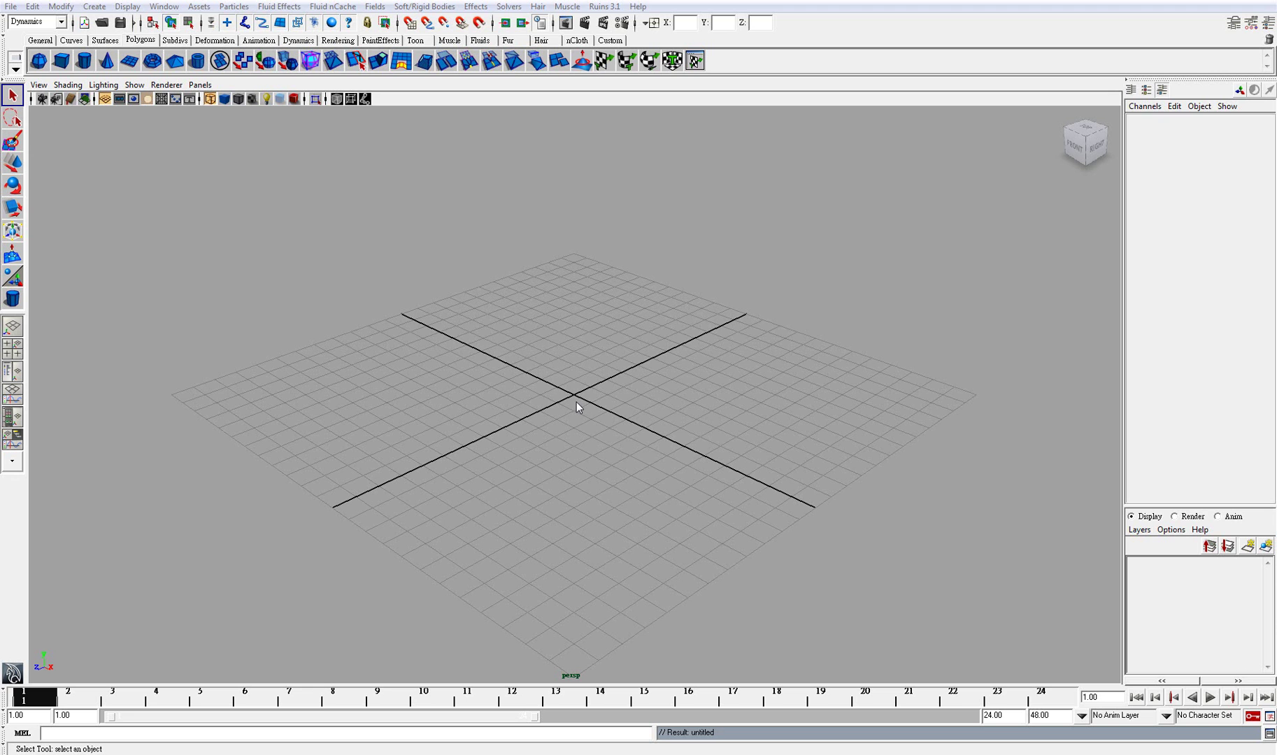
# Step: Create a default polygon cylinder at the grid origin
pyautogui.keyDown('alt'); pyautogui.moveTo(577, 402); pyautogui.dragTo(587, 403); pyautogui.keyUp('alt')
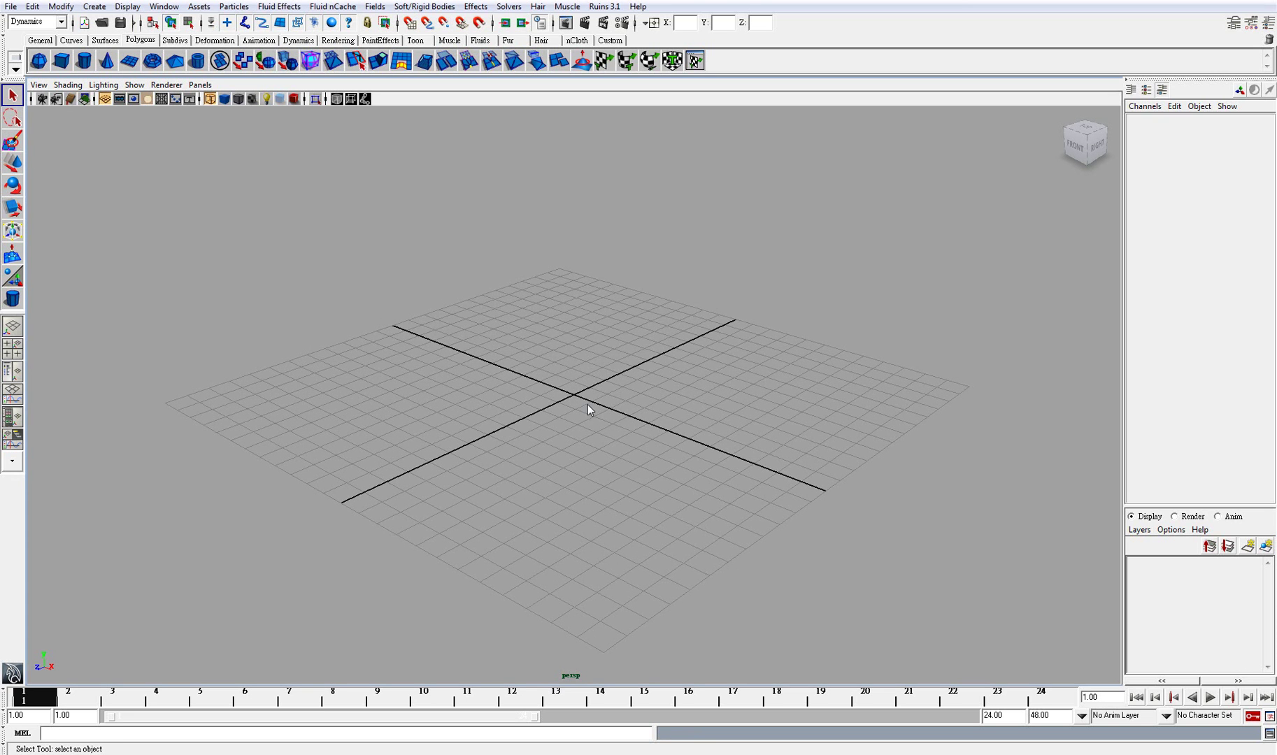
pyautogui.press('space')
pyautogui.click(515, 294)
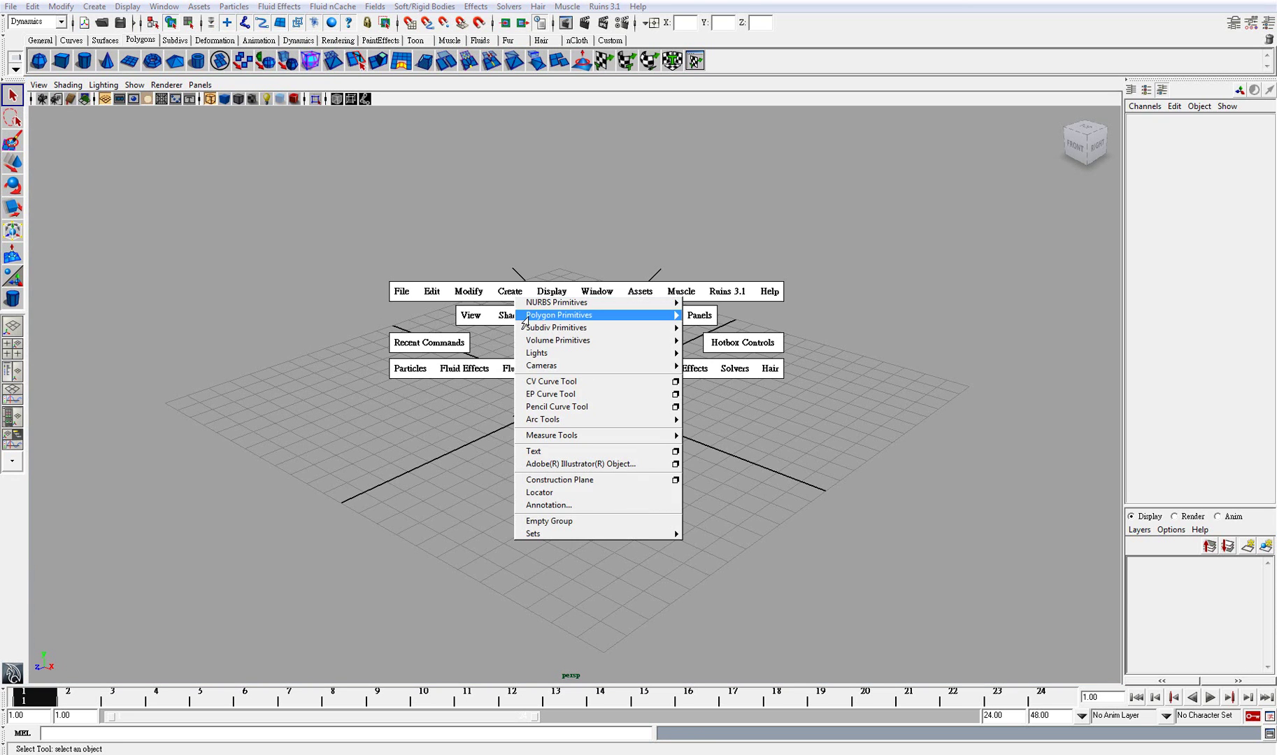
pyautogui.moveTo(524, 322)
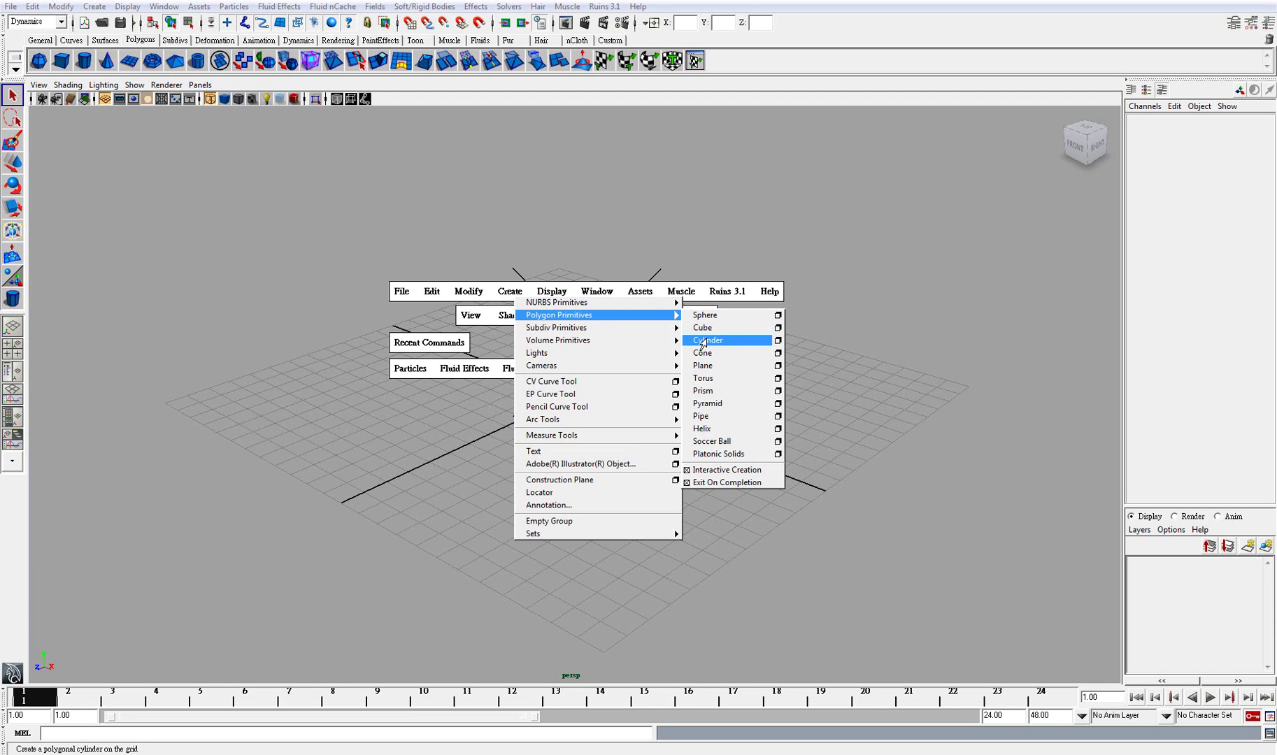
pyautogui.click(703, 342)
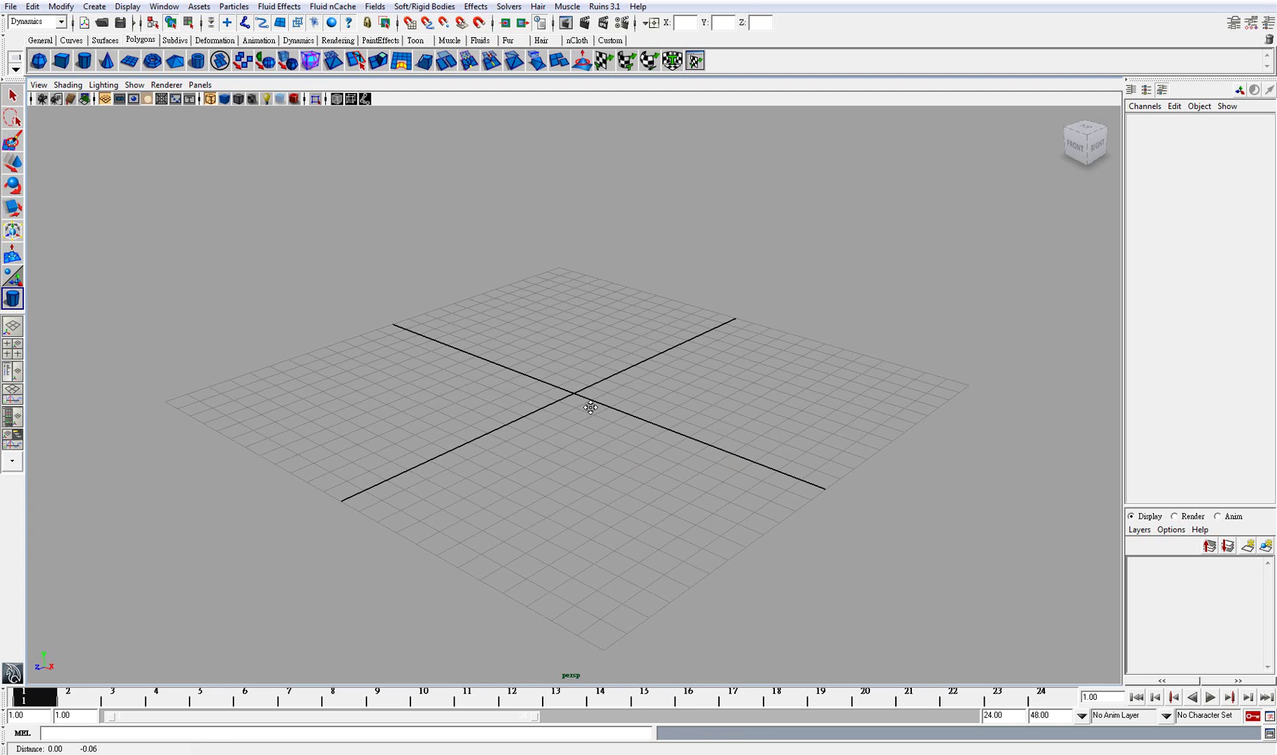
pyautogui.keyDown('alt'); pyautogui.moveTo(593, 409); pyautogui.dragTo(598, 386); pyautogui.keyUp('alt')
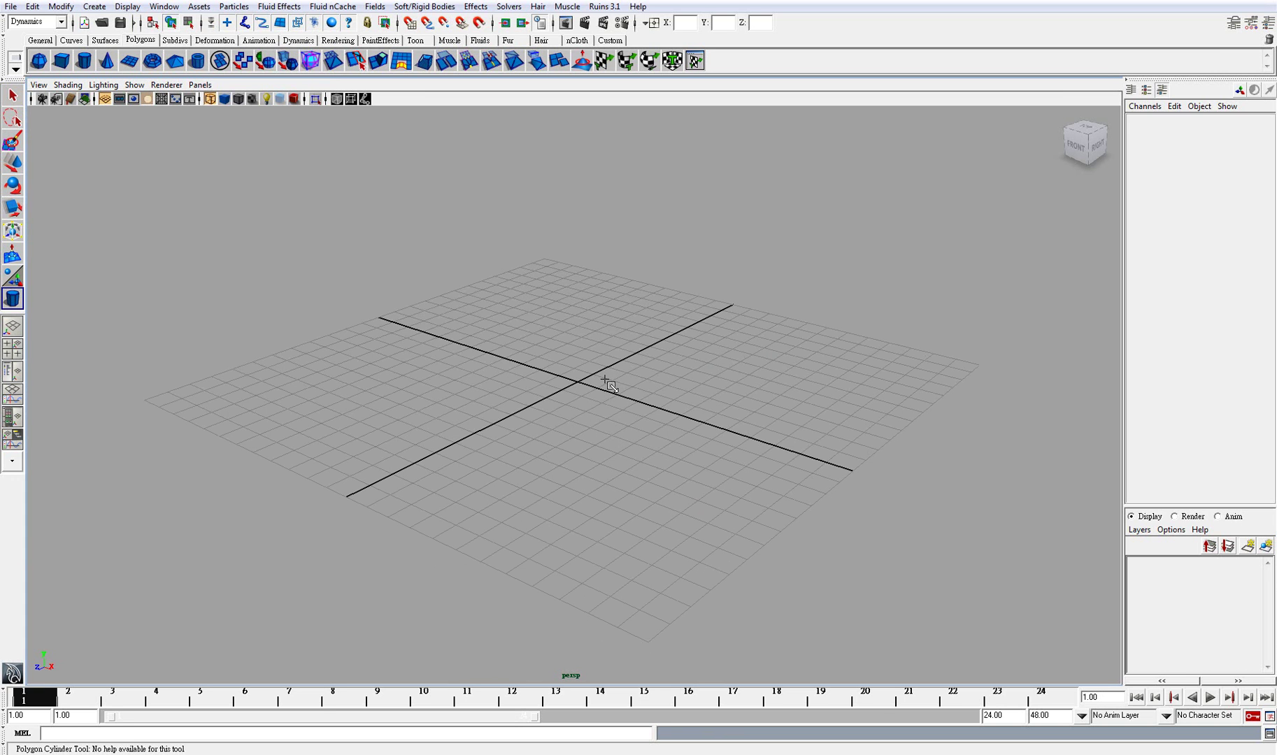
pyautogui.click(584, 388)
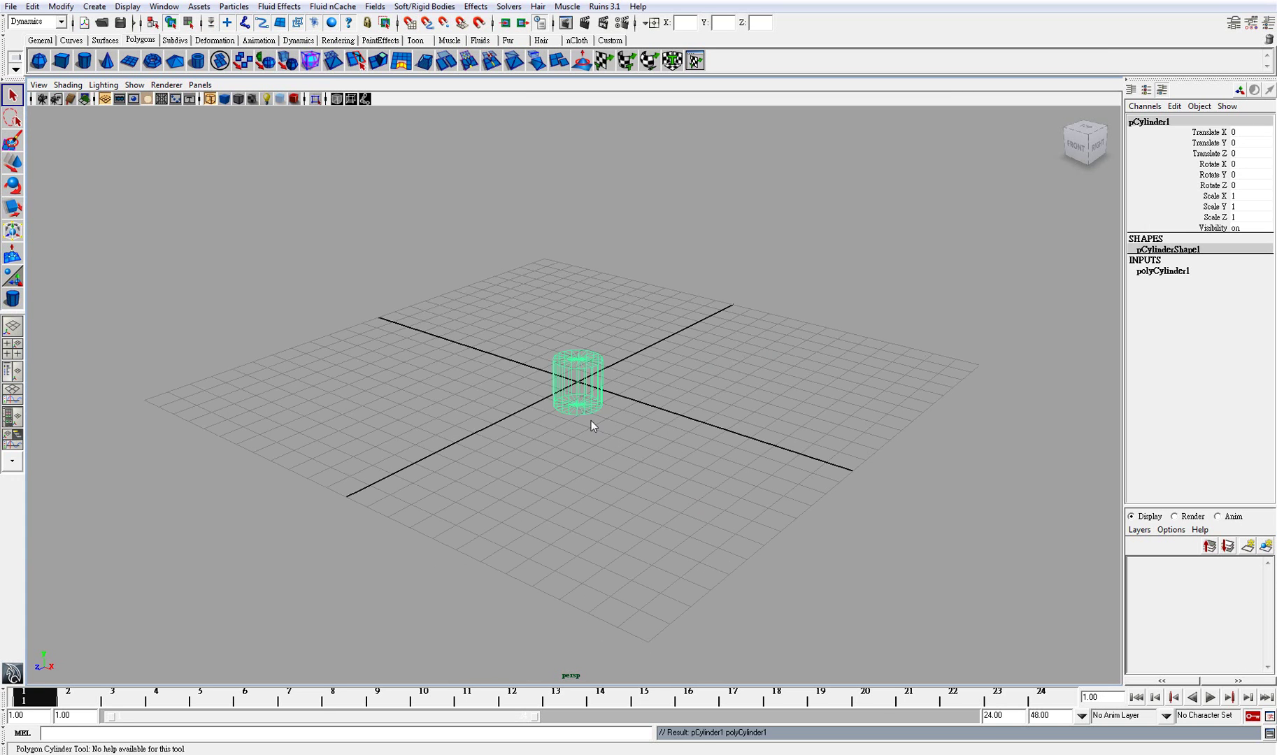
pyautogui.keyDown('alt'); pyautogui.moveTo(591, 420); pyautogui.dragTo(580, 231); pyautogui.keyUp('alt')
# Step: Stretch the cylinder to Scale Y 3.683 and raise it to Y 3.673 so it sits on the grid
pyautogui.press('r')
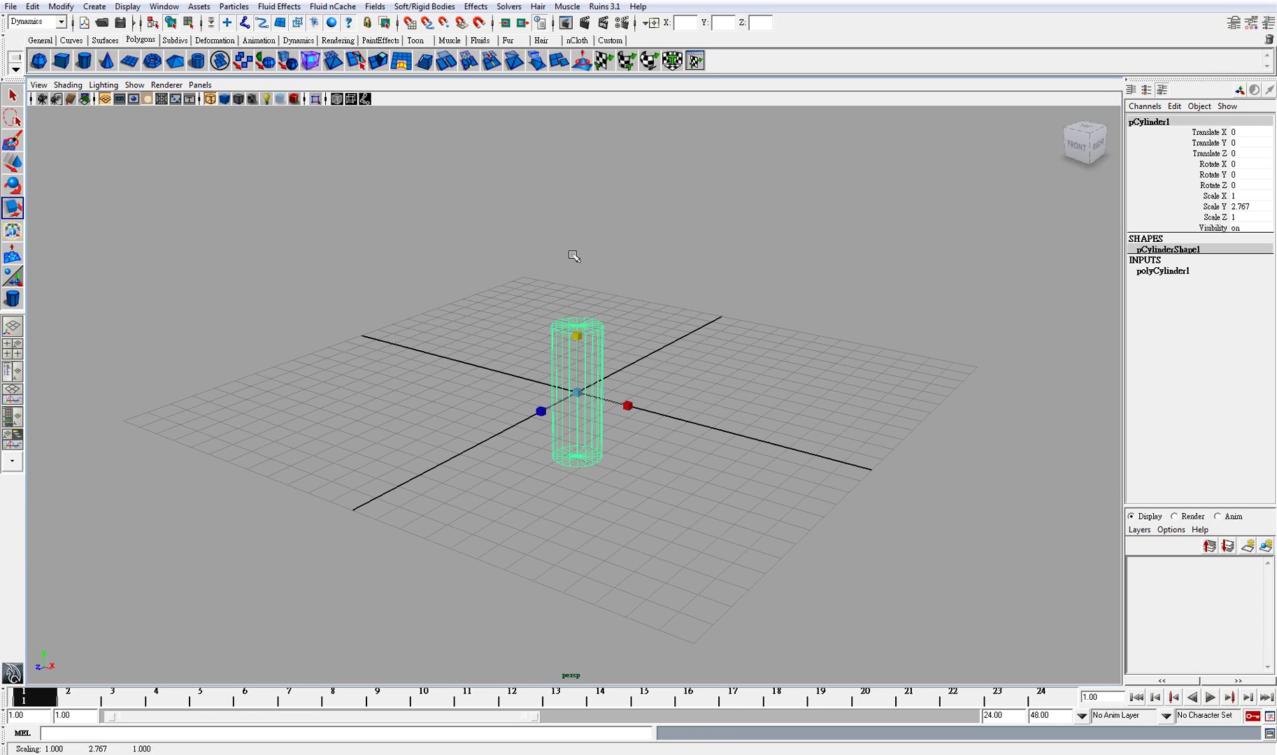
pyautogui.moveTo(578, 336); pyautogui.dragTo(578, 316)
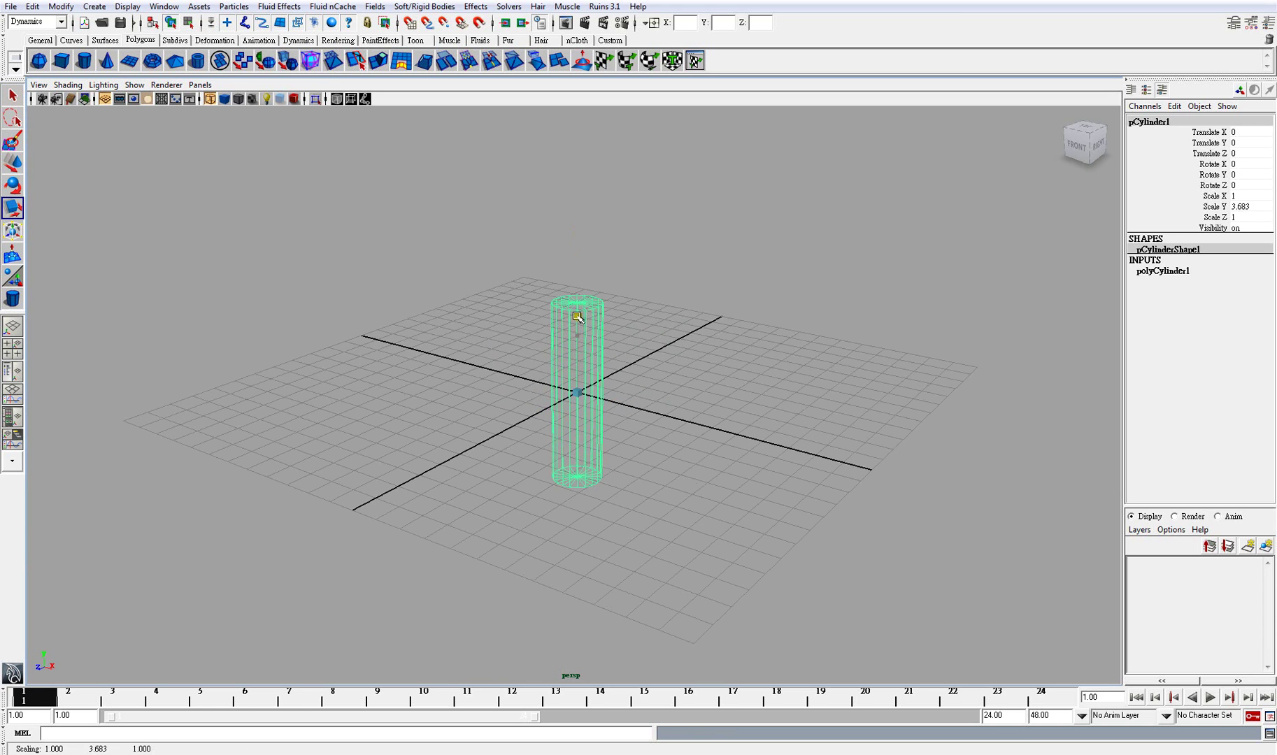
pyautogui.press('w')
pyautogui.keyDown('alt'); pyautogui.moveTo(629, 354); pyautogui.dragTo(593, 261); pyautogui.keyUp('alt')
pyautogui.keyDown('alt'); pyautogui.moveTo(672, 396); pyautogui.dragTo(676, 373); pyautogui.keyUp('alt')
pyautogui.keyDown('alt'); pyautogui.moveTo(675, 373); pyautogui.dragTo(680, 458, button='middle'); pyautogui.keyUp('alt')
pyautogui.keyDown('alt'); pyautogui.moveTo(679, 458); pyautogui.dragTo(696, 456, button='right'); pyautogui.keyUp('alt')
pyautogui.keyDown('alt'); pyautogui.moveTo(698, 456); pyautogui.dragTo(678, 433); pyautogui.keyUp('alt')
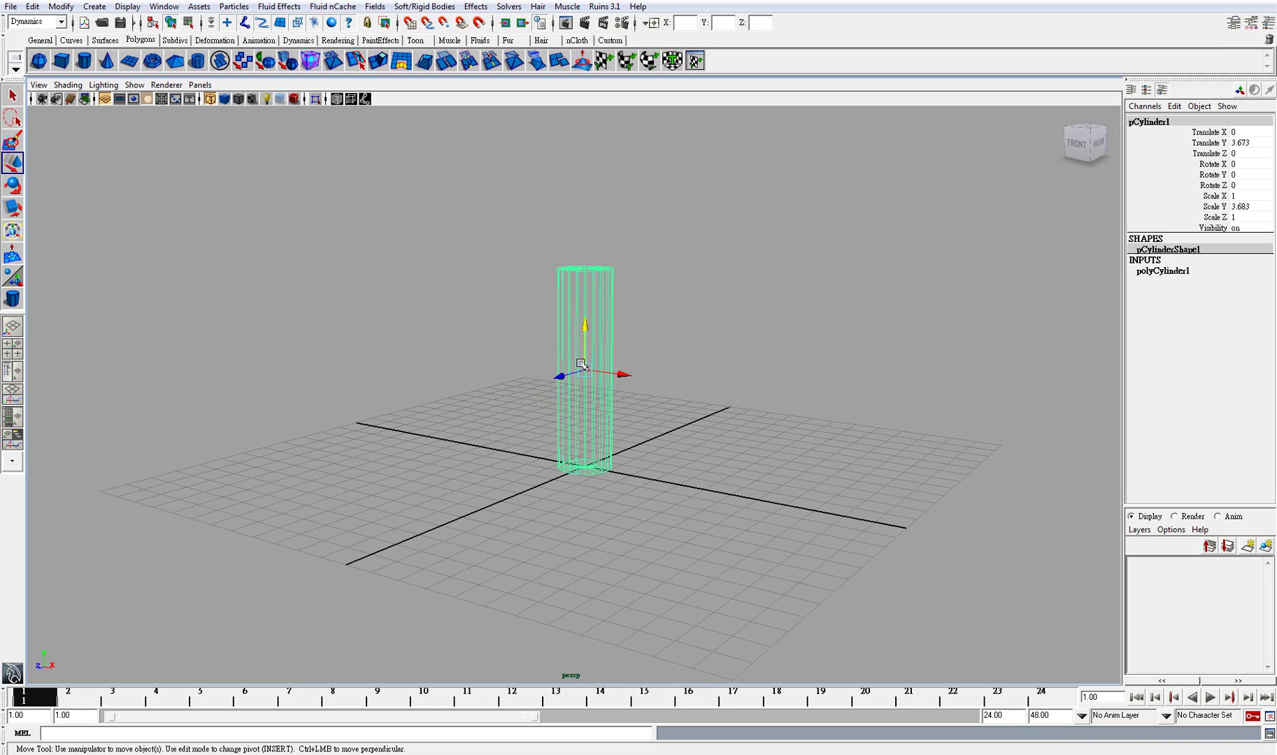
# Step: Freeze the cylinder's transformations so Translate Y reads 0 and Scale Y reads 1
pyautogui.press('space')
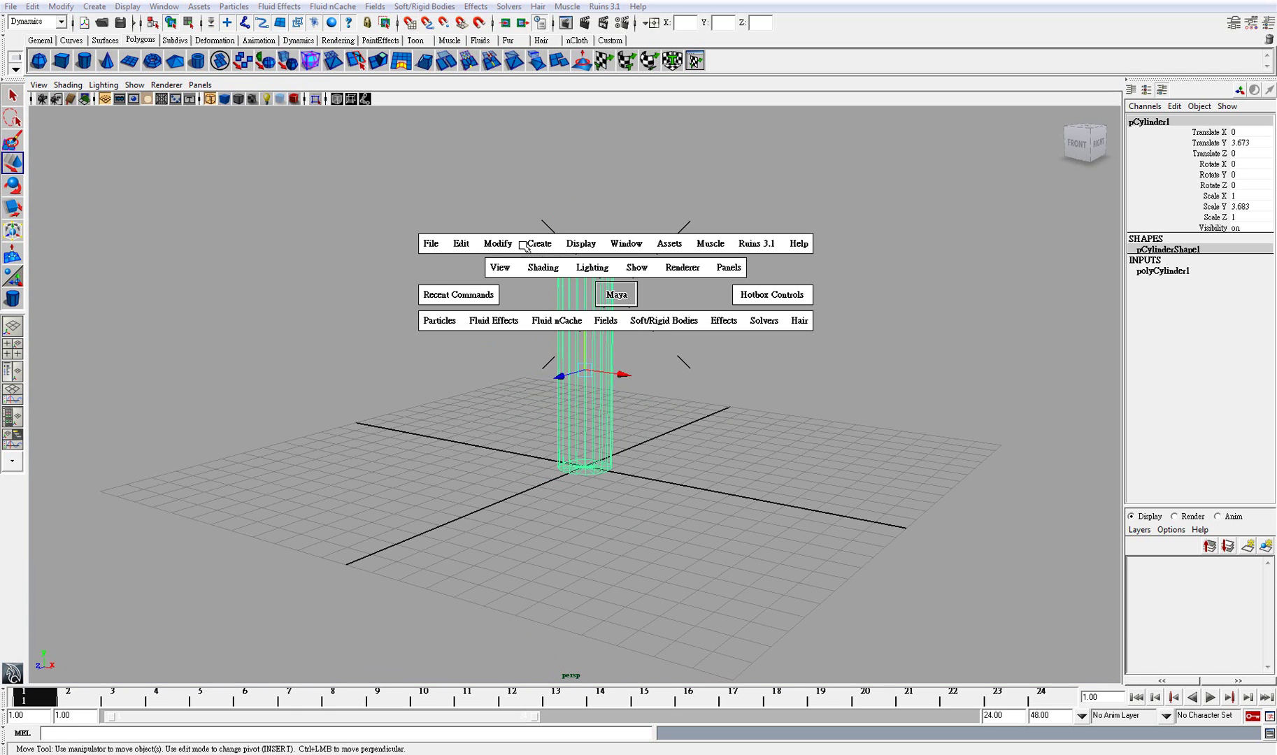
pyautogui.click(498, 243)
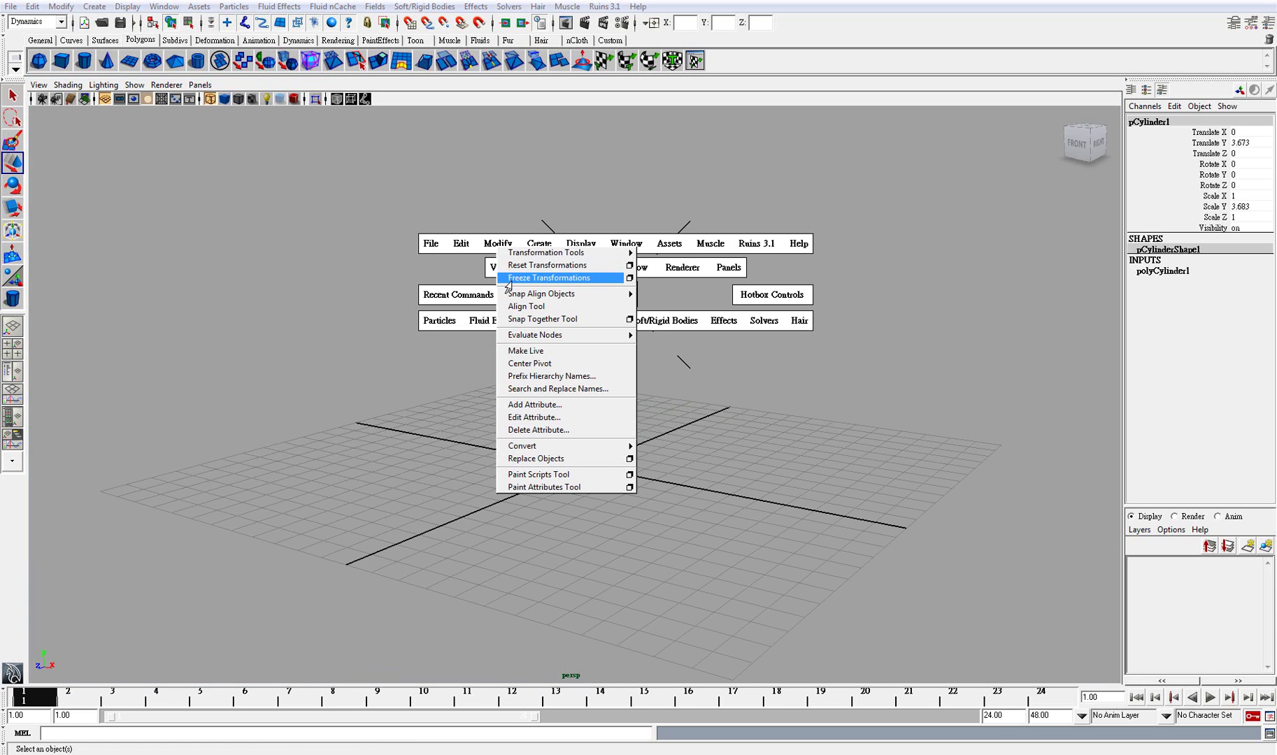
pyautogui.click(508, 279)
# Step: Delete all construction history and deselect the cylinder
pyautogui.click(461, 243)
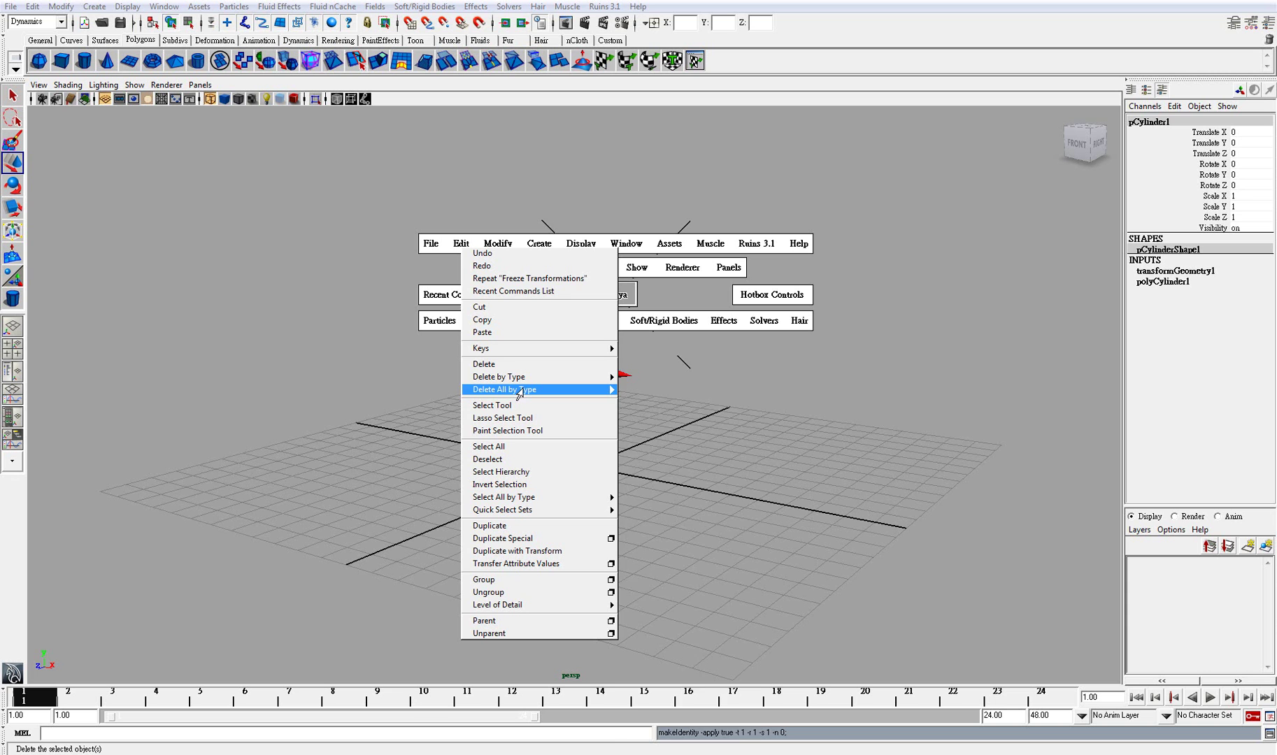
pyautogui.moveTo(521, 396)
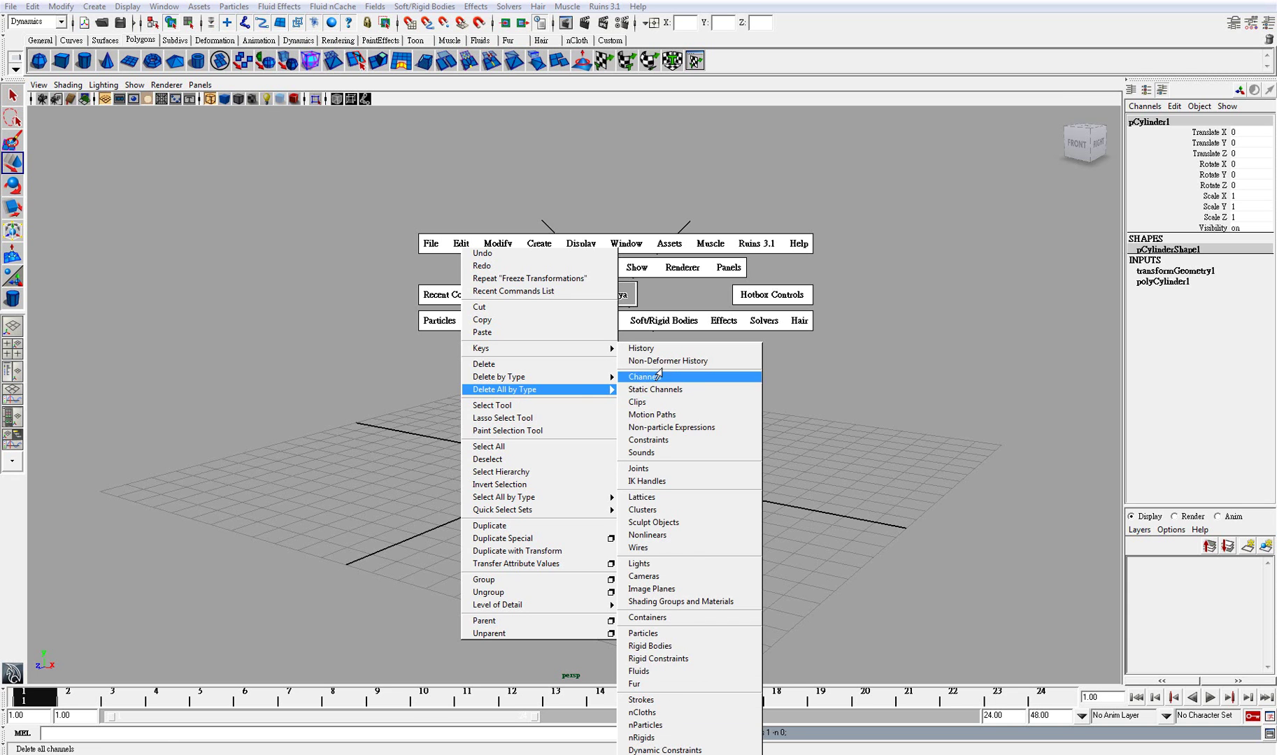
pyautogui.click(647, 349)
pyautogui.click(676, 354)
pyautogui.keyDown('alt'); pyautogui.moveTo(676, 423); pyautogui.dragTo(668, 416, button='right'); pyautogui.keyUp('alt')
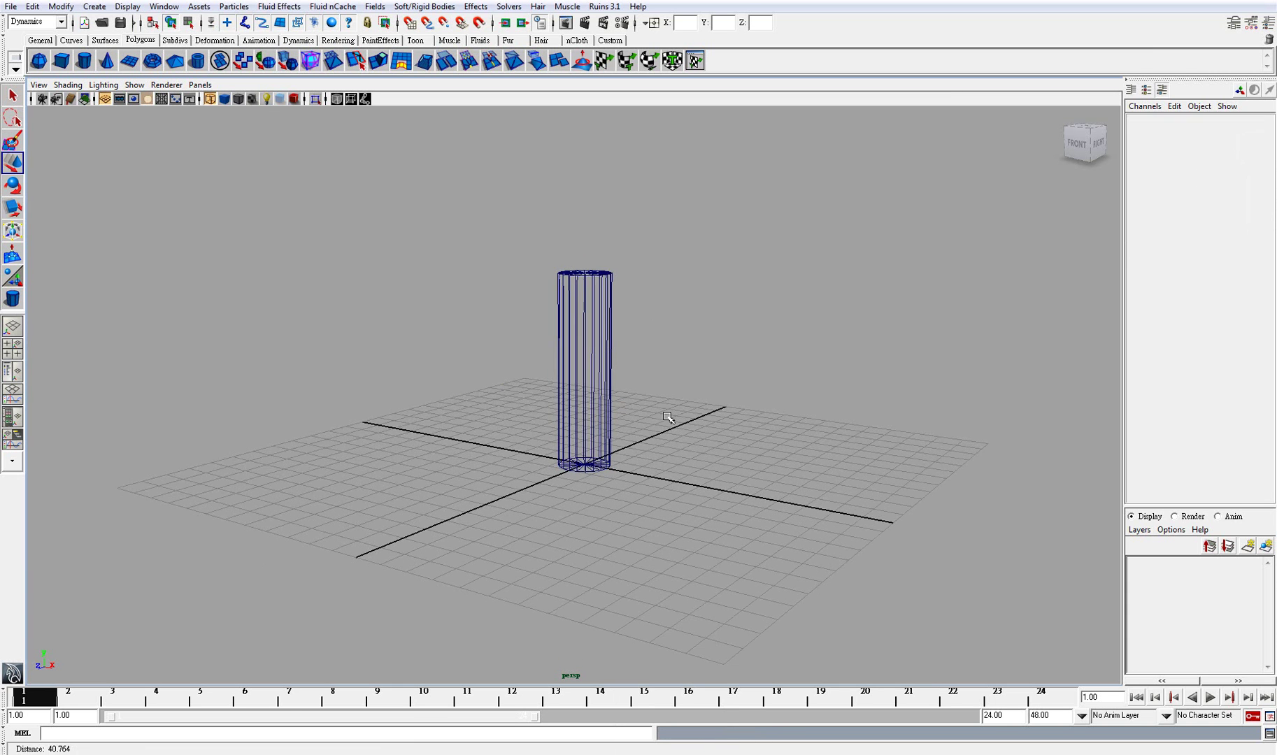
pyautogui.keyDown('alt'); pyautogui.moveTo(668, 414); pyautogui.dragTo(668, 422); pyautogui.keyUp('alt')
pyautogui.keyDown('alt'); pyautogui.moveTo(668, 422); pyautogui.dragTo(668, 413, button='right'); pyautogui.keyUp('alt')
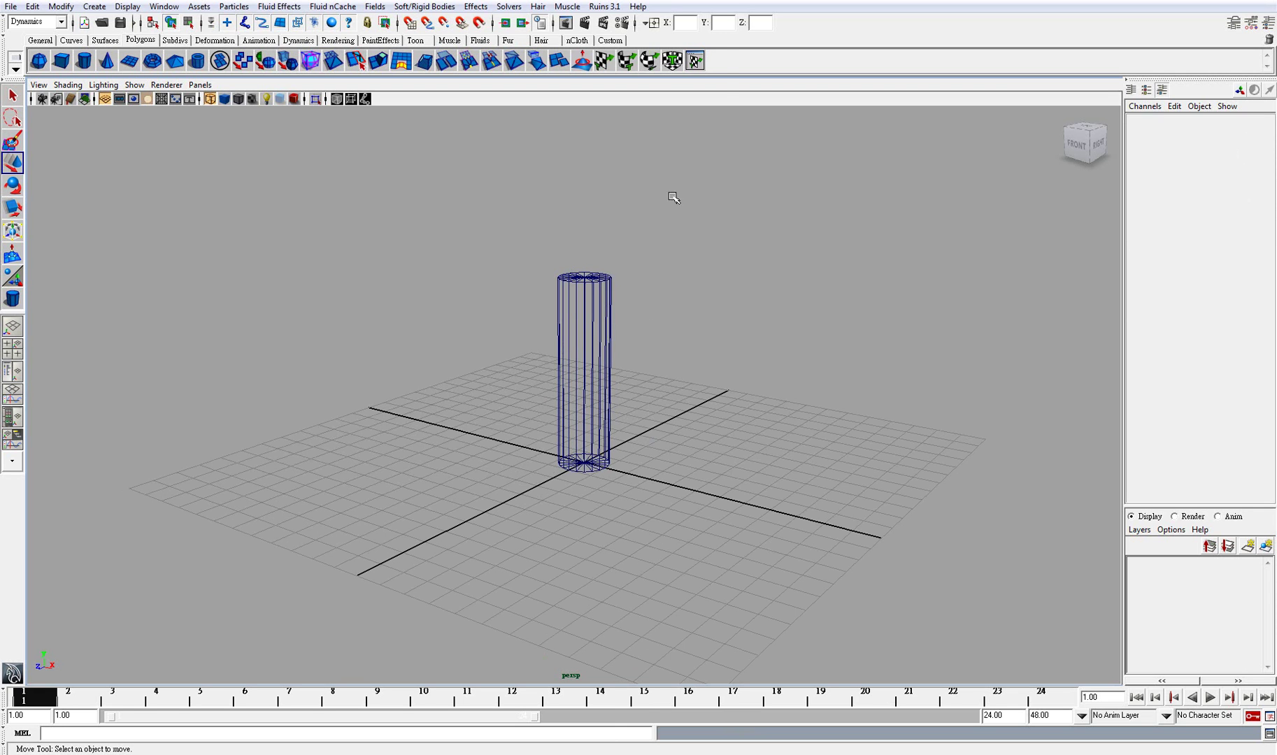
# Step: Open the Ruins 3.1 Create debris options showing division levels 3, debrisNoise 0.6 and randNoise 0.3
pyautogui.click(610, 8)
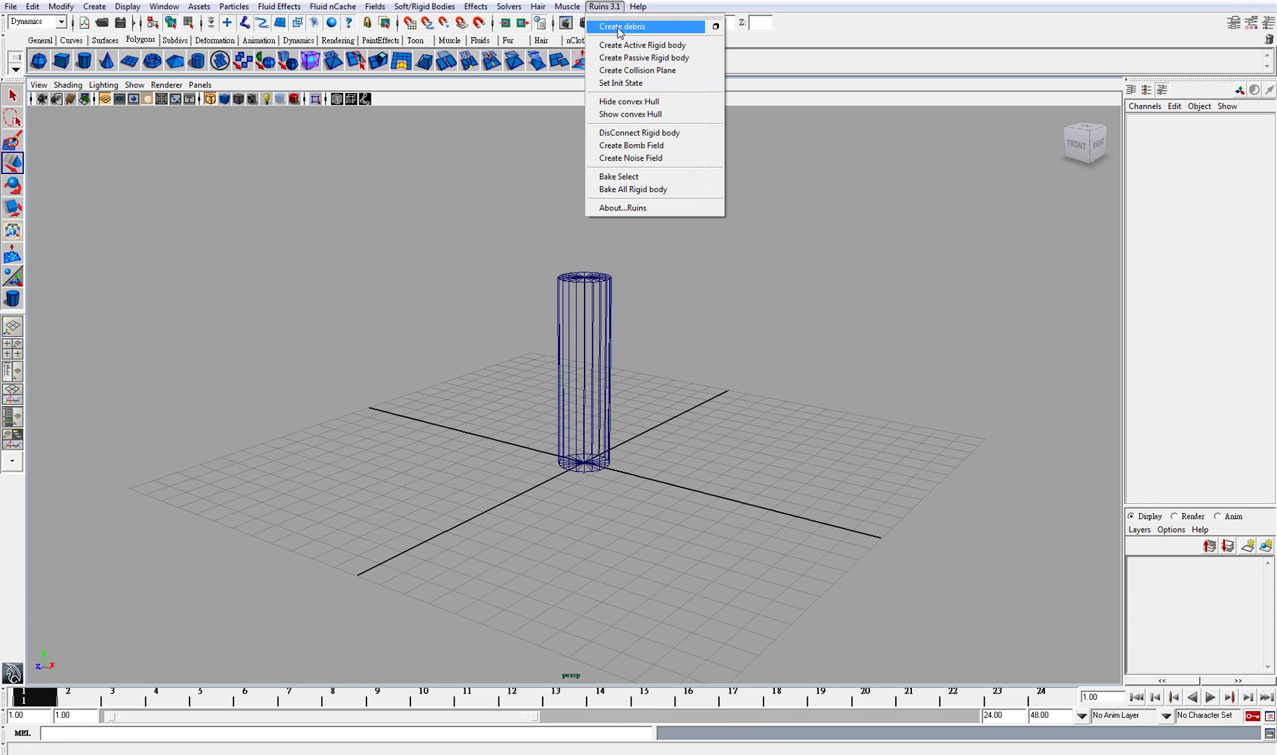
pyautogui.click(715, 28)
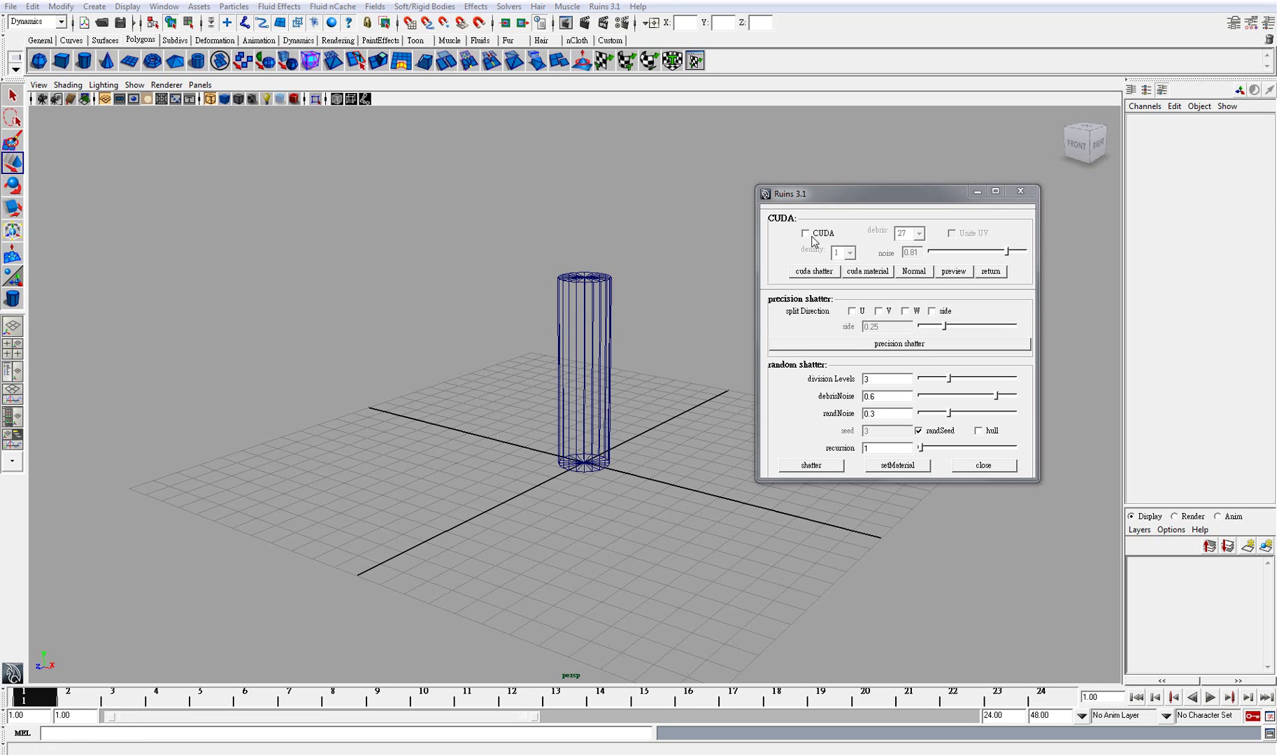
# Step: Select the cylinder, enable CUDA, shatter it into debris1–debris15 and show them in the Outliner
pyautogui.keyDown('alt'); pyautogui.moveTo(620, 409); pyautogui.dragTo(640, 426); pyautogui.keyUp('alt')
pyautogui.keyDown('alt'); pyautogui.moveTo(644, 431); pyautogui.dragTo(637, 426, button='middle'); pyautogui.keyUp('alt')
pyautogui.moveTo(584, 273); pyautogui.dragTo(602, 347)
pyautogui.keyDown('alt'); pyautogui.moveTo(588, 297); pyautogui.dragTo(634, 305); pyautogui.keyUp('alt')
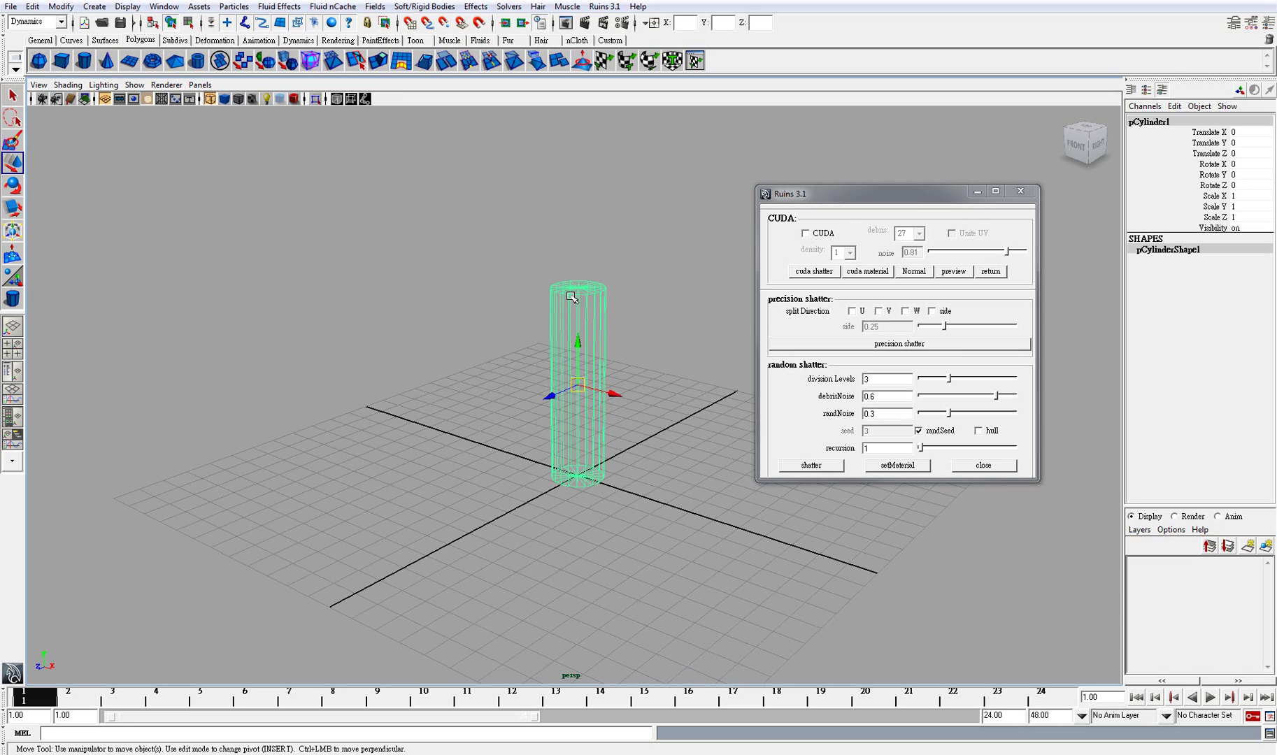
pyautogui.click(806, 234)
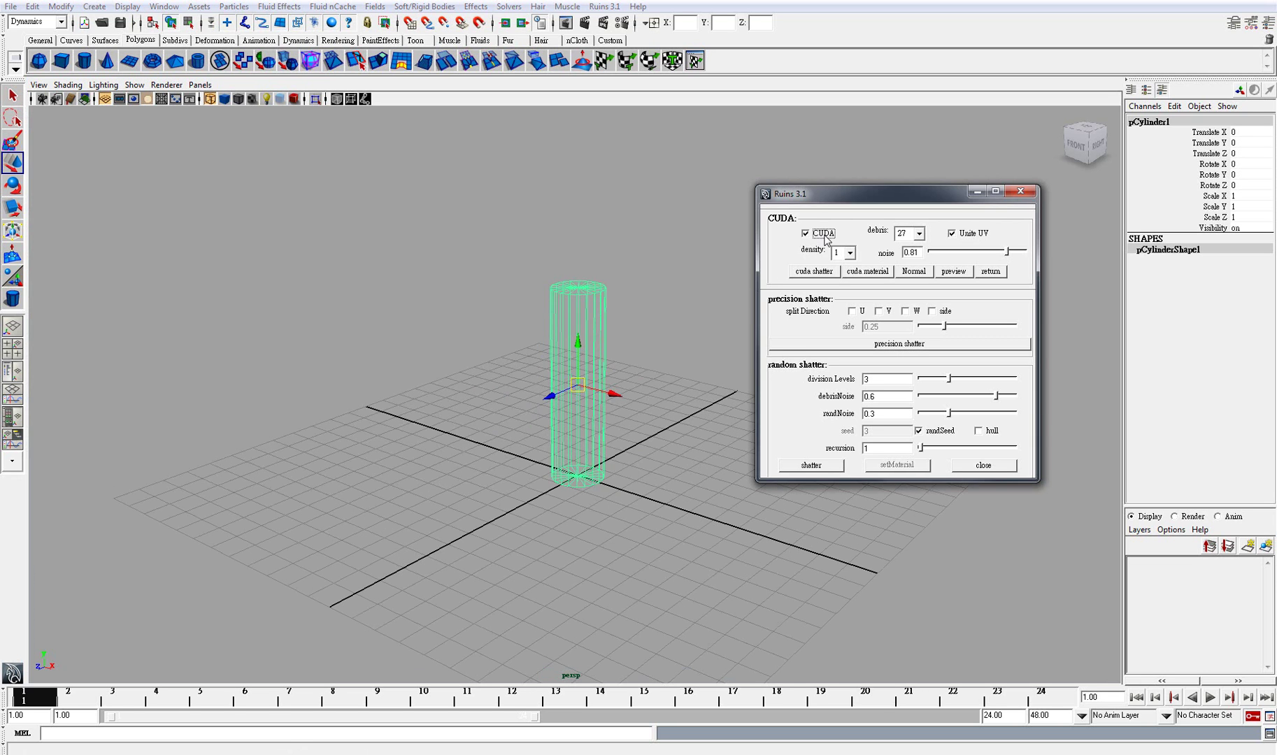
pyautogui.click(815, 272)
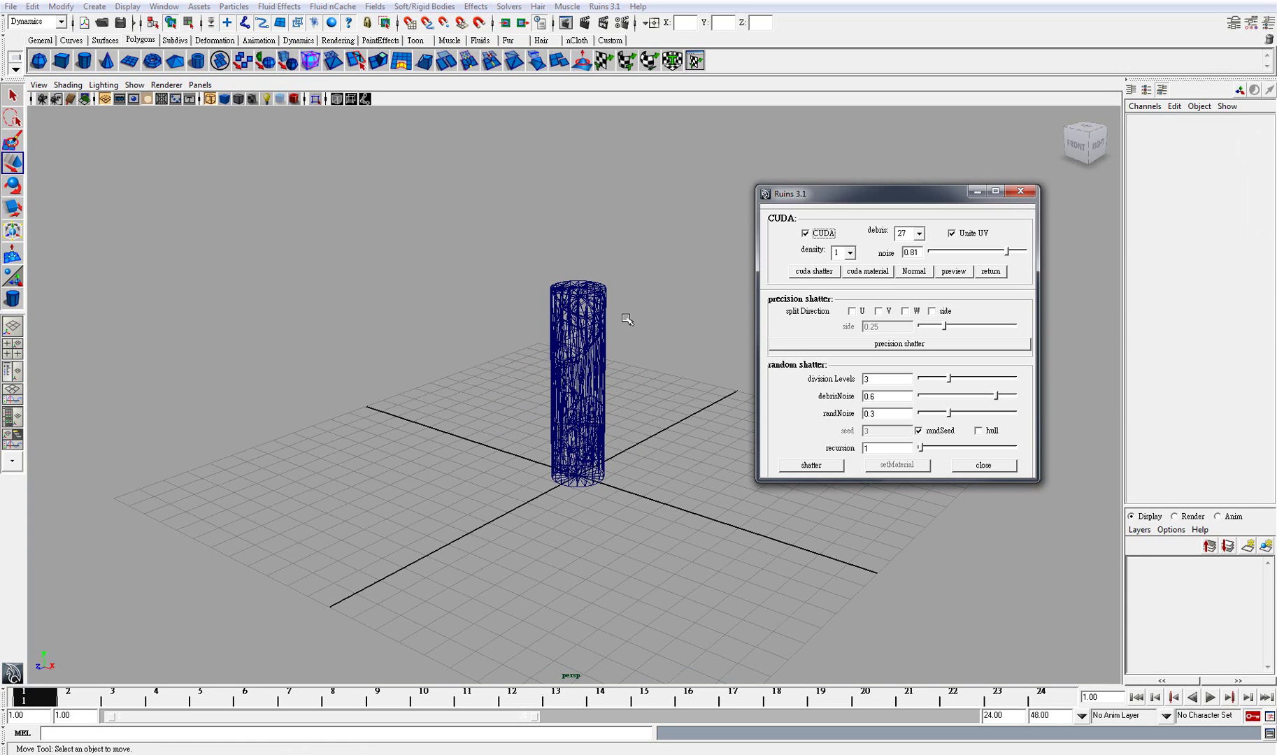
pyautogui.click(12, 374)
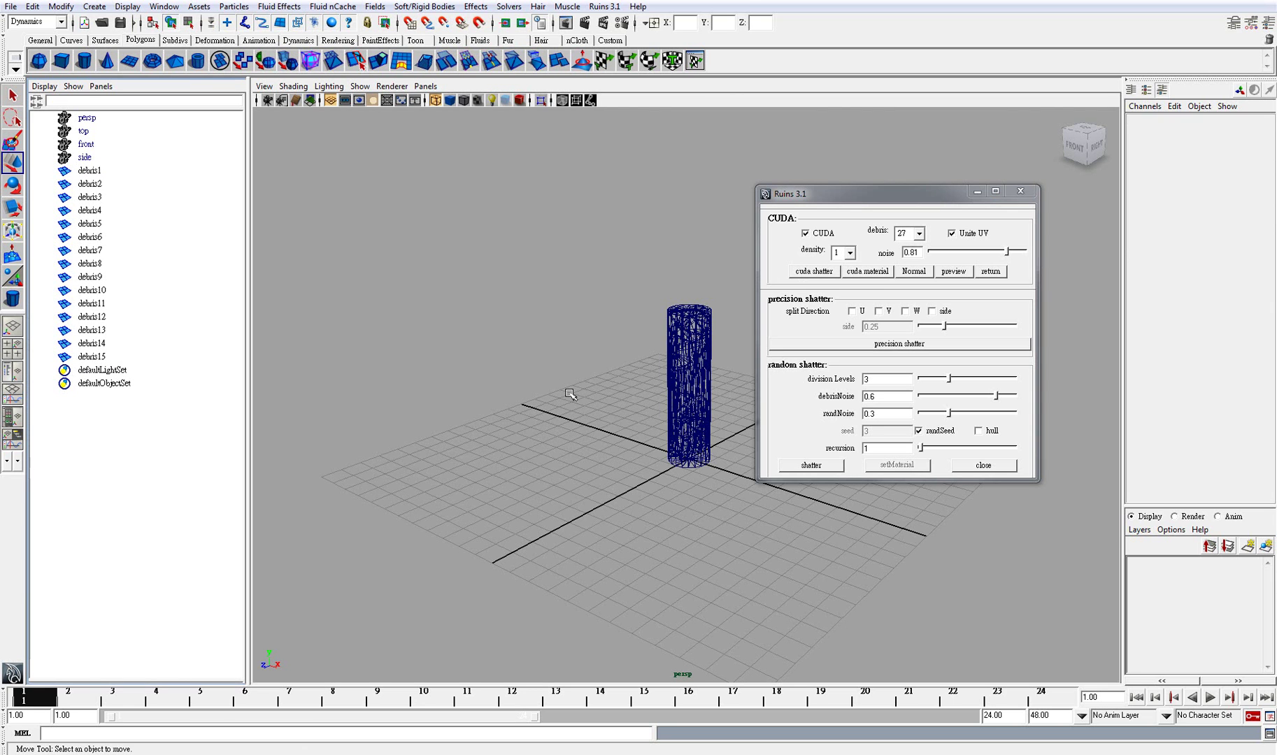
# Step: Select debris8 and CUDA-shatter it, extending the debris list to debris29
pyautogui.keyDown('alt'); pyautogui.moveTo(616, 376); pyautogui.dragTo(576, 381, button='middle'); pyautogui.keyUp('alt')
pyautogui.keyDown('alt'); pyautogui.moveTo(575, 381); pyautogui.dragTo(640, 454, button='right'); pyautogui.keyUp('alt')
pyautogui.keyDown('alt'); pyautogui.moveTo(640, 455); pyautogui.dragTo(644, 430); pyautogui.keyUp('alt')
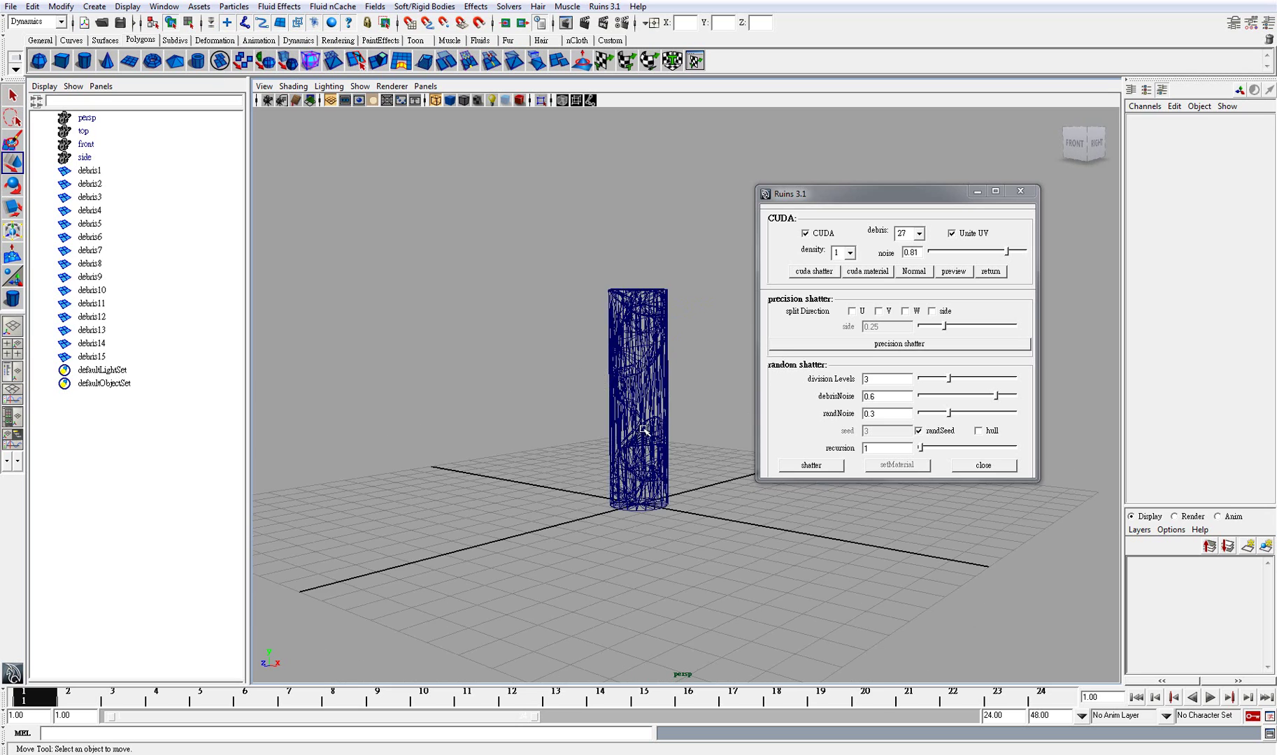
pyautogui.keyDown('alt'); pyautogui.moveTo(647, 421); pyautogui.dragTo(638, 437, button='middle'); pyautogui.keyUp('alt')
pyautogui.keyDown('alt'); pyautogui.moveTo(638, 437); pyautogui.dragTo(668, 467, button='right'); pyautogui.keyUp('alt')
pyautogui.moveTo(668, 467)
pyautogui.keyDown('alt'); pyautogui.mouseDown()
pyautogui.moveTo(655, 487)
pyautogui.moveTo(683, 483)
pyautogui.moveTo(670, 458)
pyautogui.mouseUp(); pyautogui.keyUp('alt')
pyautogui.click(652, 409)
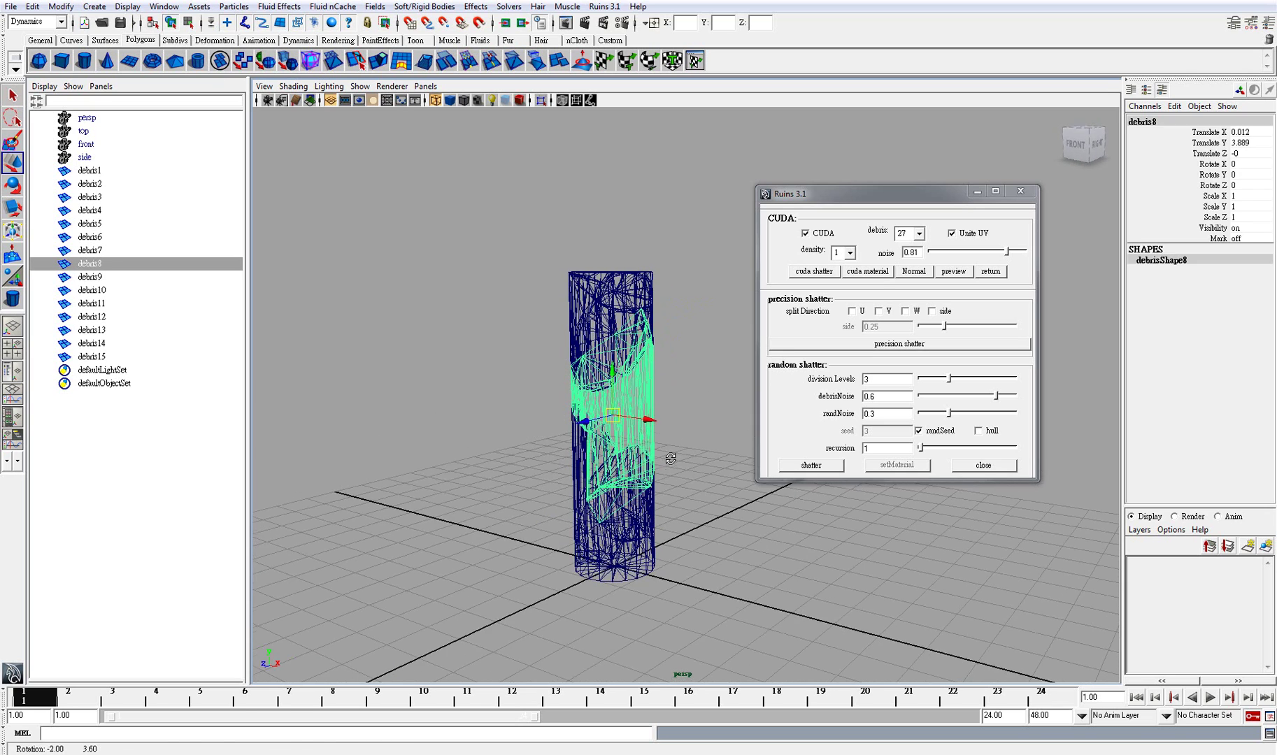
pyautogui.click(820, 273)
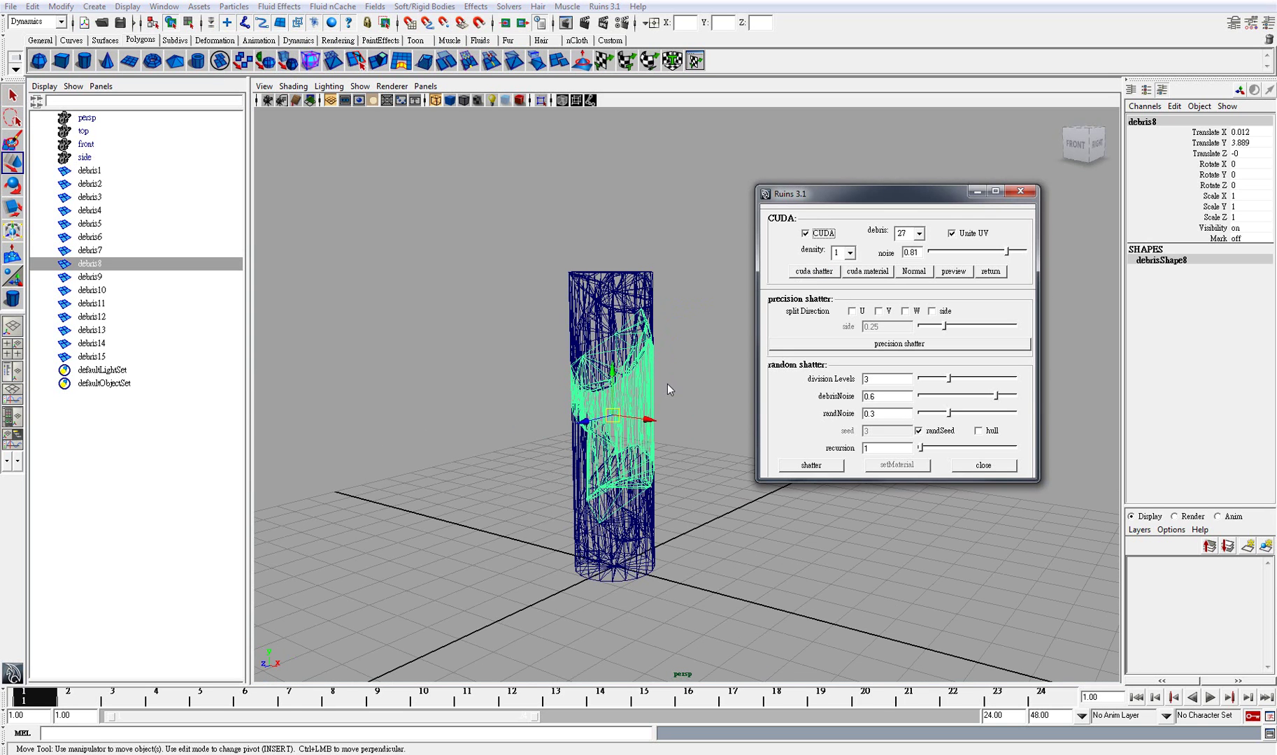
# Step: Select the debris9 piece in the column
pyautogui.keyDown('alt'); pyautogui.moveTo(679, 387); pyautogui.dragTo(666, 385); pyautogui.keyUp('alt')
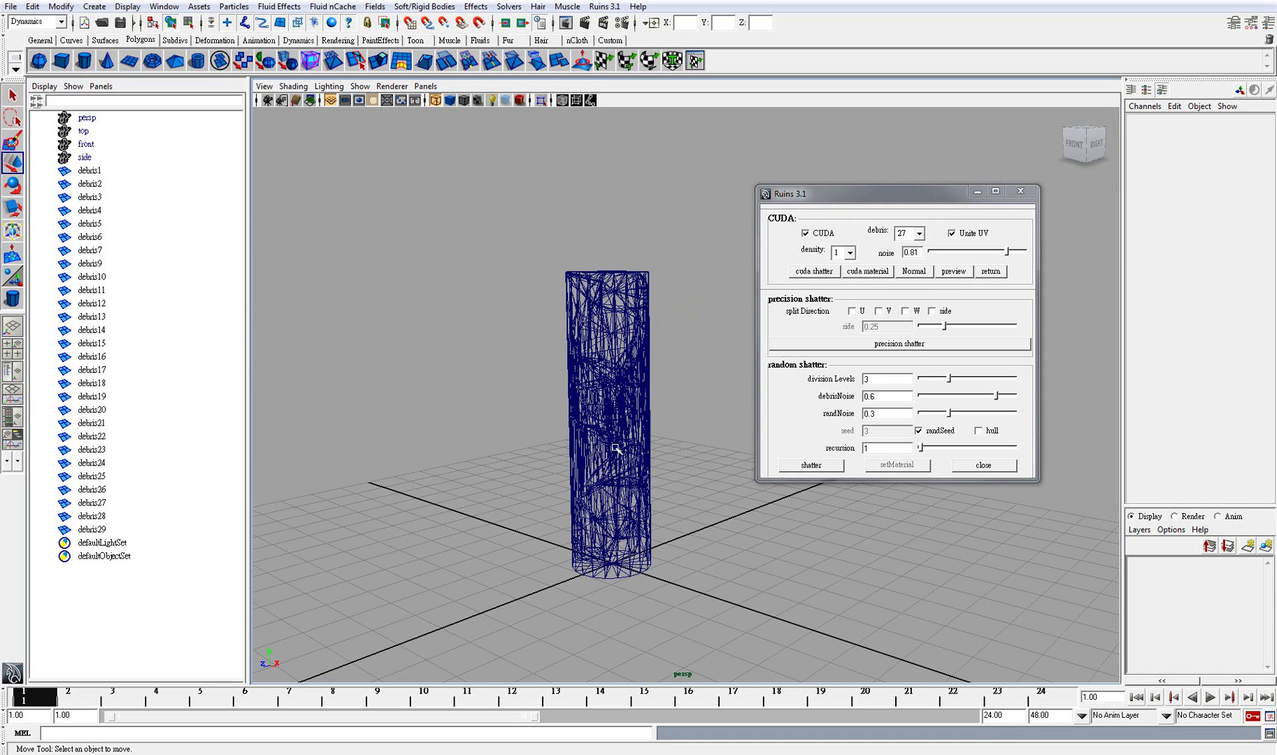
pyautogui.keyDown('alt'); pyautogui.moveTo(675, 486); pyautogui.dragTo(679, 514); pyautogui.keyUp('alt')
pyautogui.keyDown('alt'); pyautogui.moveTo(658, 358); pyautogui.dragTo(654, 364); pyautogui.keyUp('alt')
pyautogui.click(622, 364)
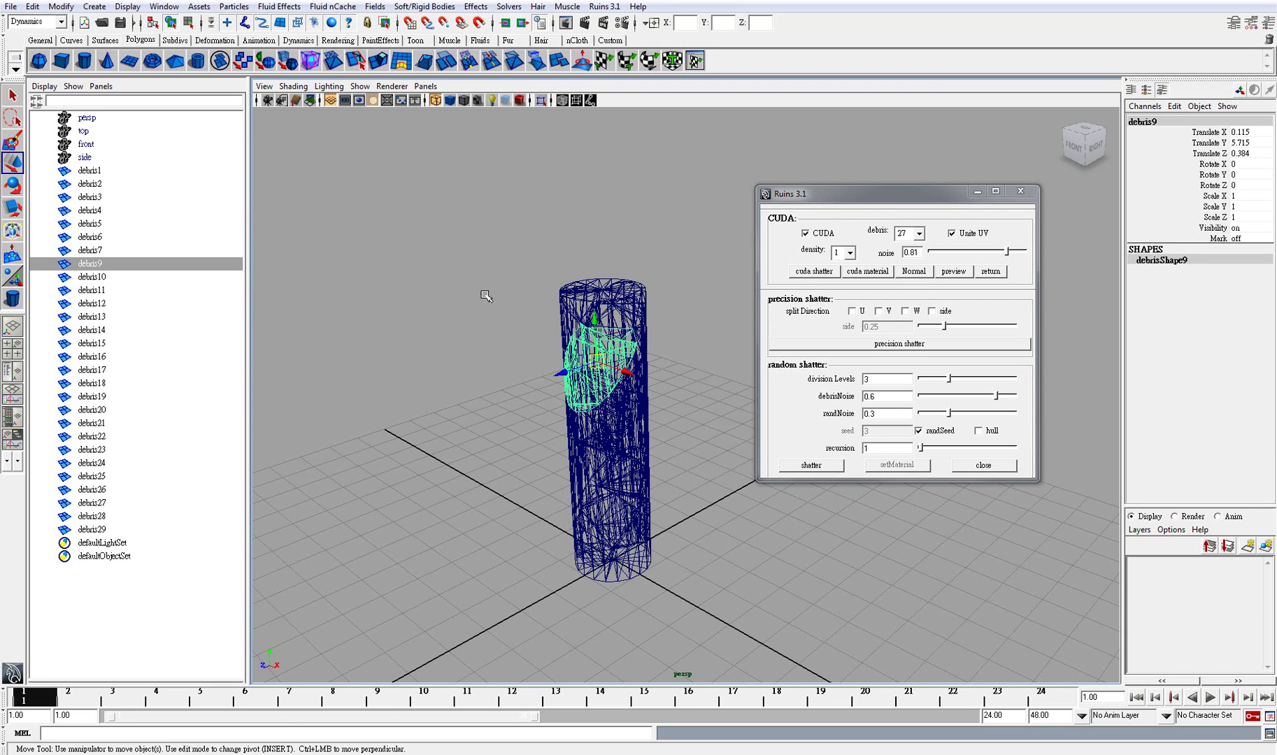
# Step: CUDA-shatter debris9, debris11 and debris15 into smaller fragments
pyautogui.click(807, 273)
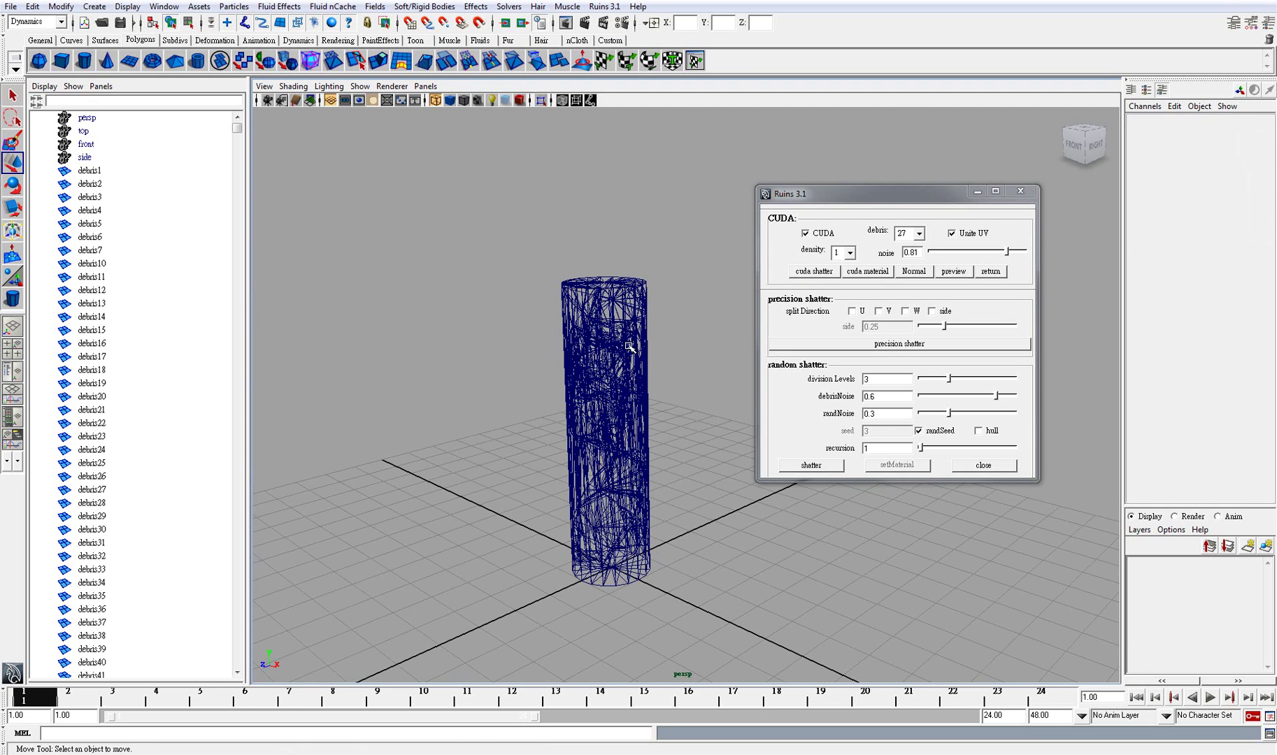
pyautogui.scroll(3, 614, 374)
pyautogui.click(603, 280)
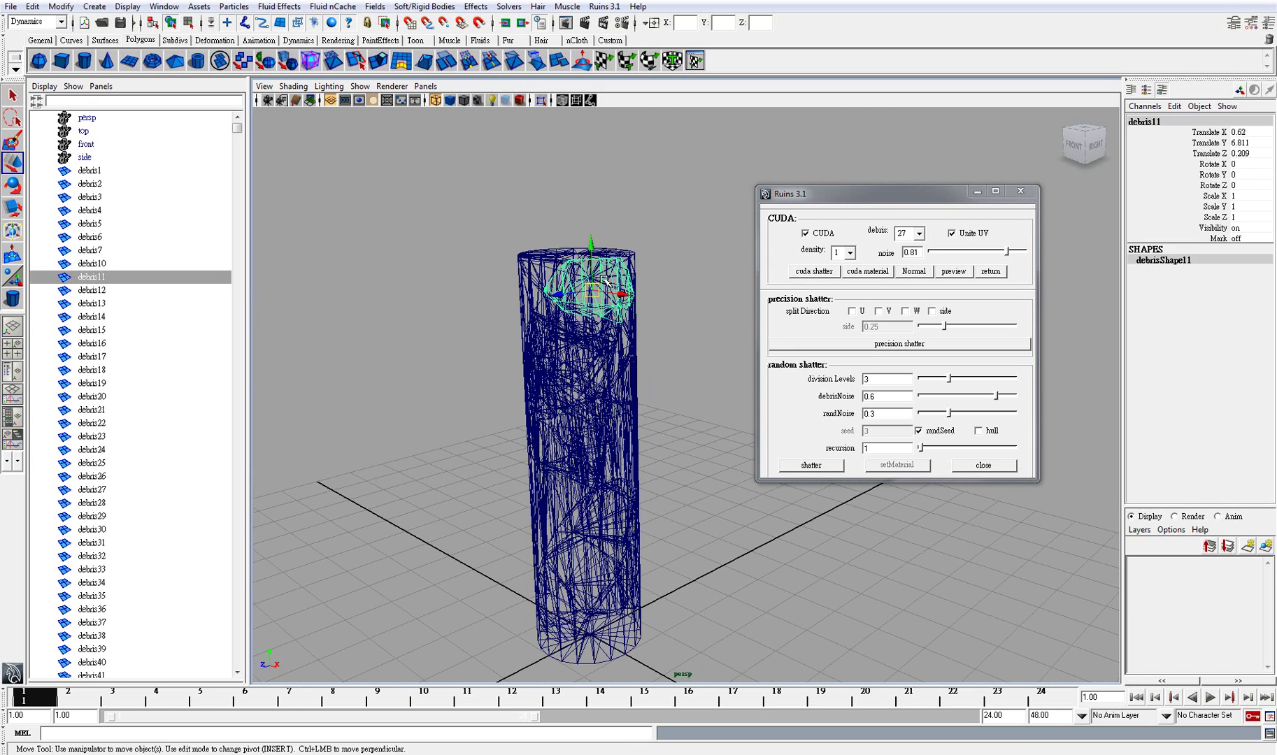
pyautogui.click(814, 271)
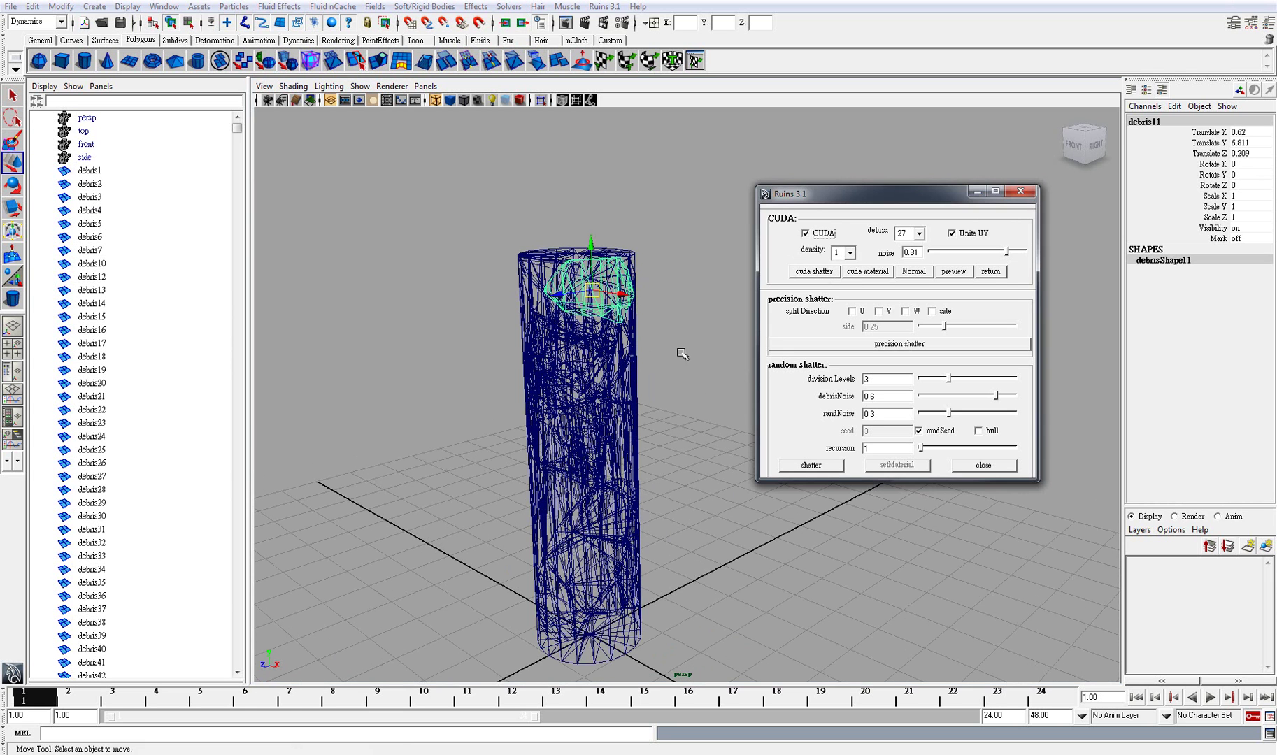
pyautogui.keyDown('alt'); pyautogui.moveTo(681, 373); pyautogui.dragTo(639, 439); pyautogui.keyUp('alt')
pyautogui.click(585, 560)
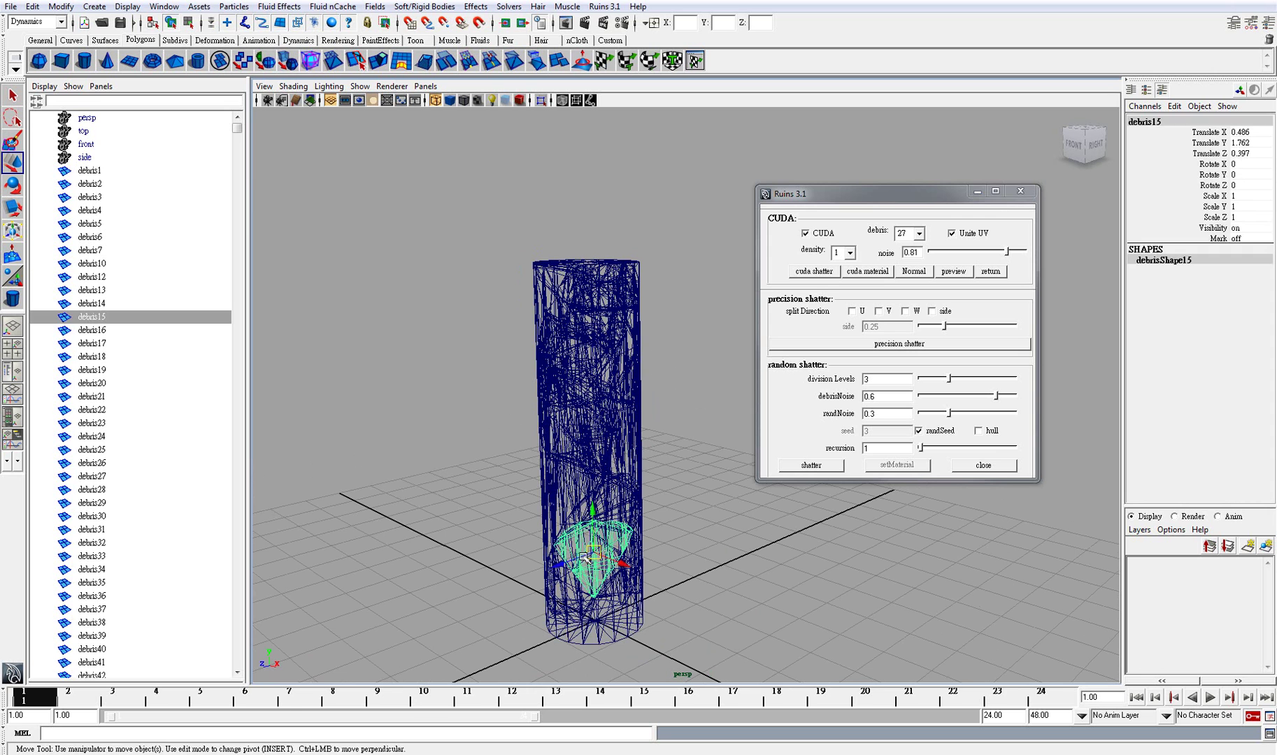
pyautogui.click(824, 273)
pyautogui.click(824, 273)
# Step: Shatter debris20 and debris6 into smaller fragments
pyautogui.keyDown('alt'); pyautogui.moveTo(676, 522); pyautogui.dragTo(598, 523); pyautogui.keyUp('alt')
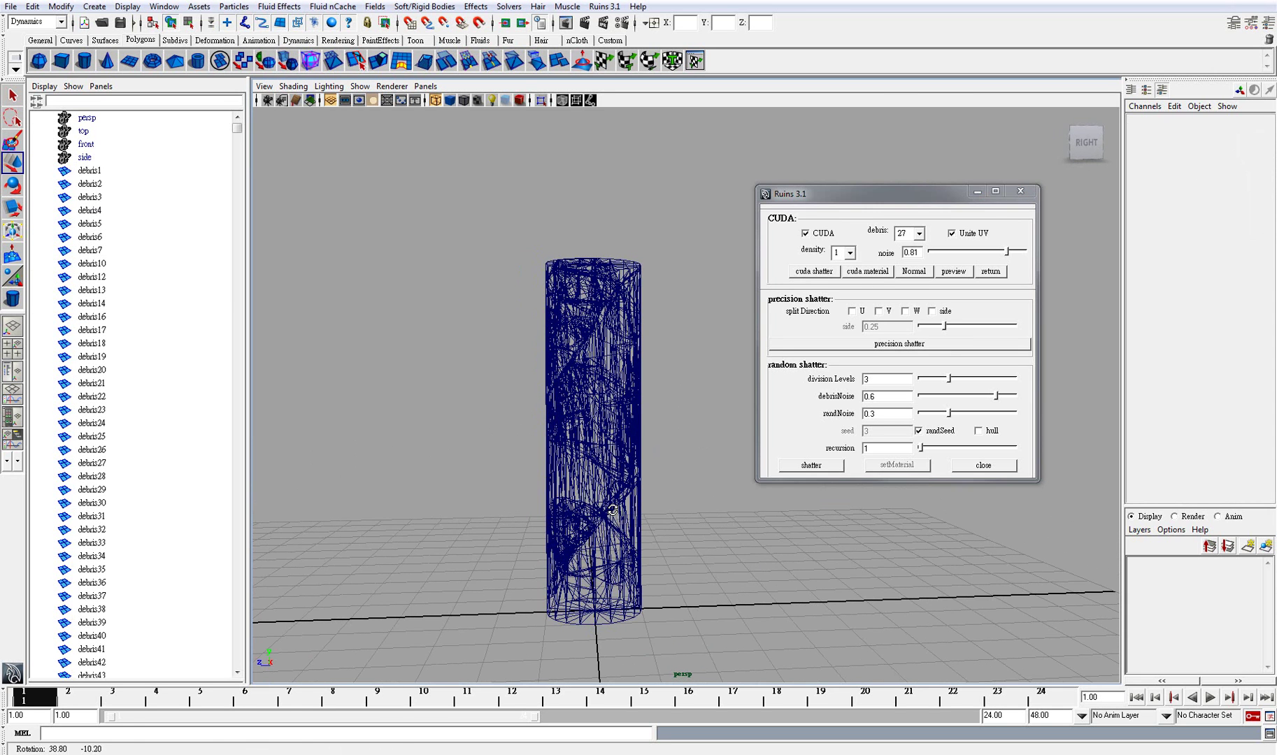
pyautogui.click(599, 522)
pyautogui.click(825, 271)
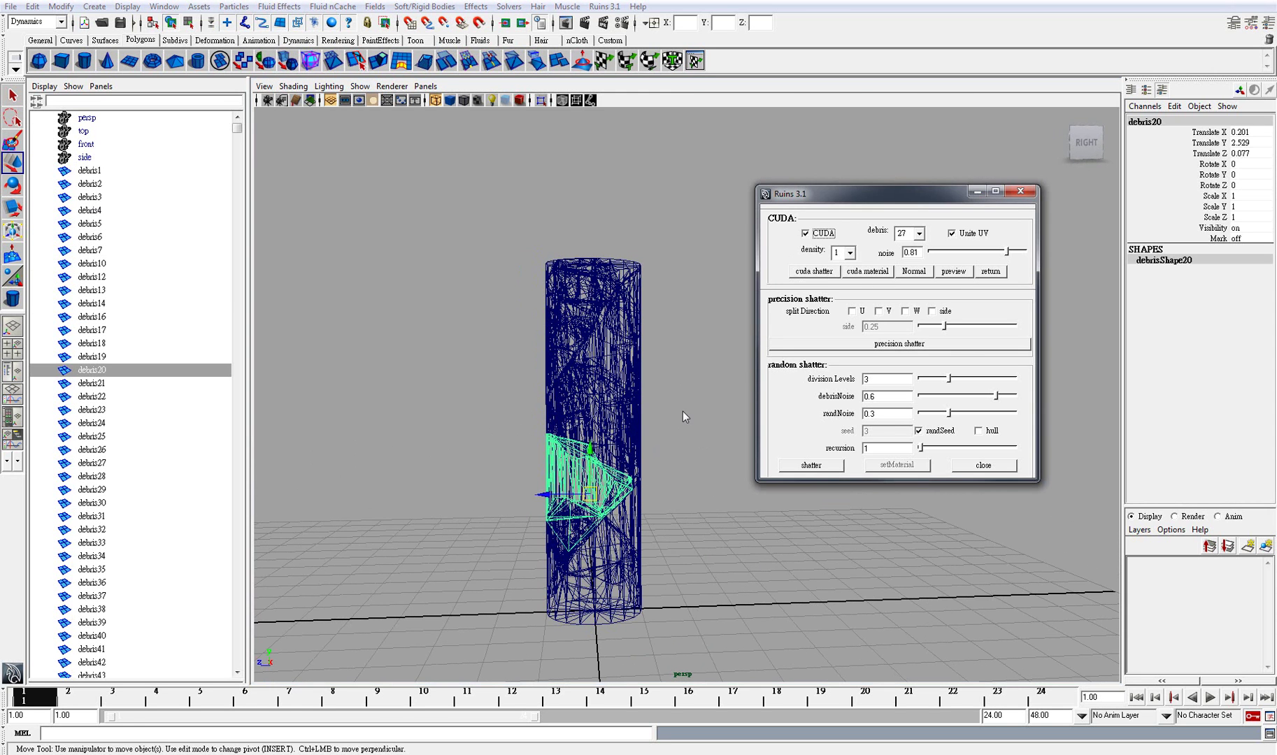
pyautogui.keyDown('alt'); pyautogui.moveTo(560, 437); pyautogui.dragTo(678, 433); pyautogui.keyUp('alt')
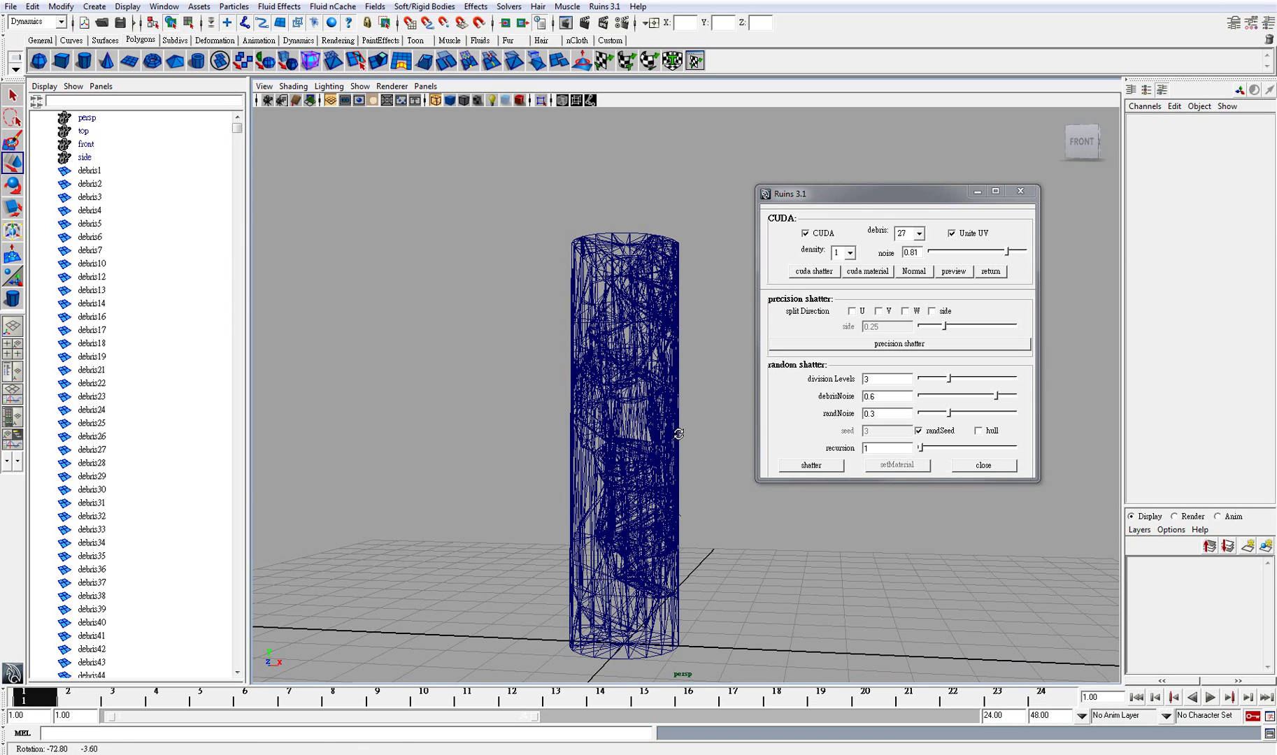
pyautogui.click(593, 476)
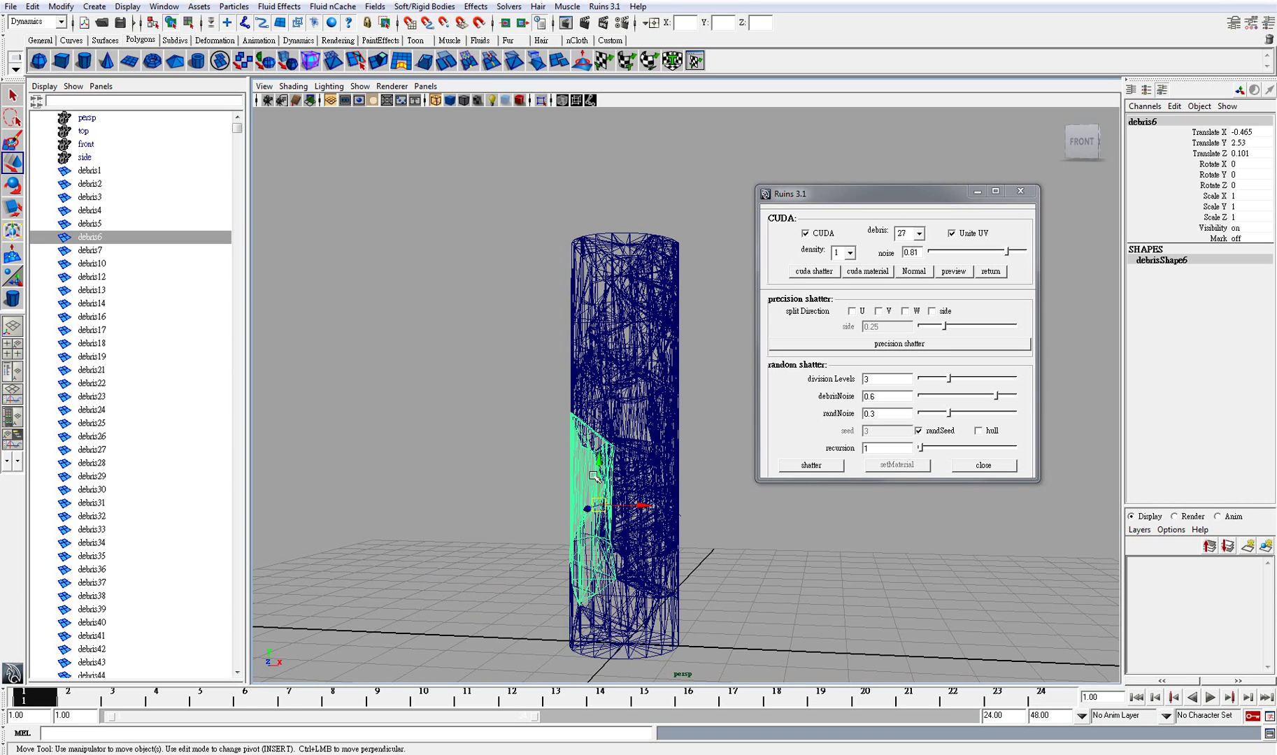
pyautogui.click(813, 271)
# Step: Shatter debris2 and debris4 near the top, then select debris22
pyautogui.keyDown('alt'); pyautogui.moveTo(594, 395); pyautogui.dragTo(645, 404); pyautogui.keyUp('alt')
pyautogui.click(645, 404)
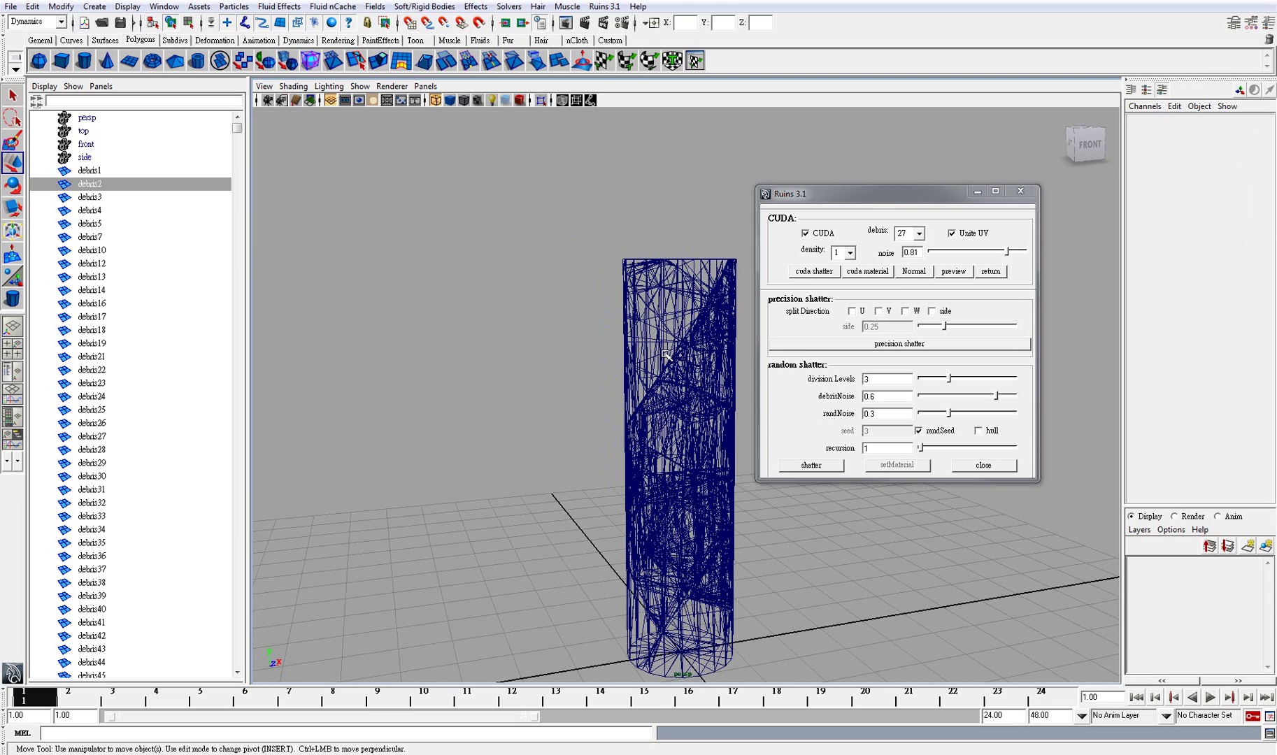
pyautogui.click(797, 275)
pyautogui.keyDown('alt'); pyautogui.moveTo(672, 326); pyautogui.dragTo(668, 282); pyautogui.keyUp('alt')
pyautogui.click(670, 300)
pyautogui.click(815, 272)
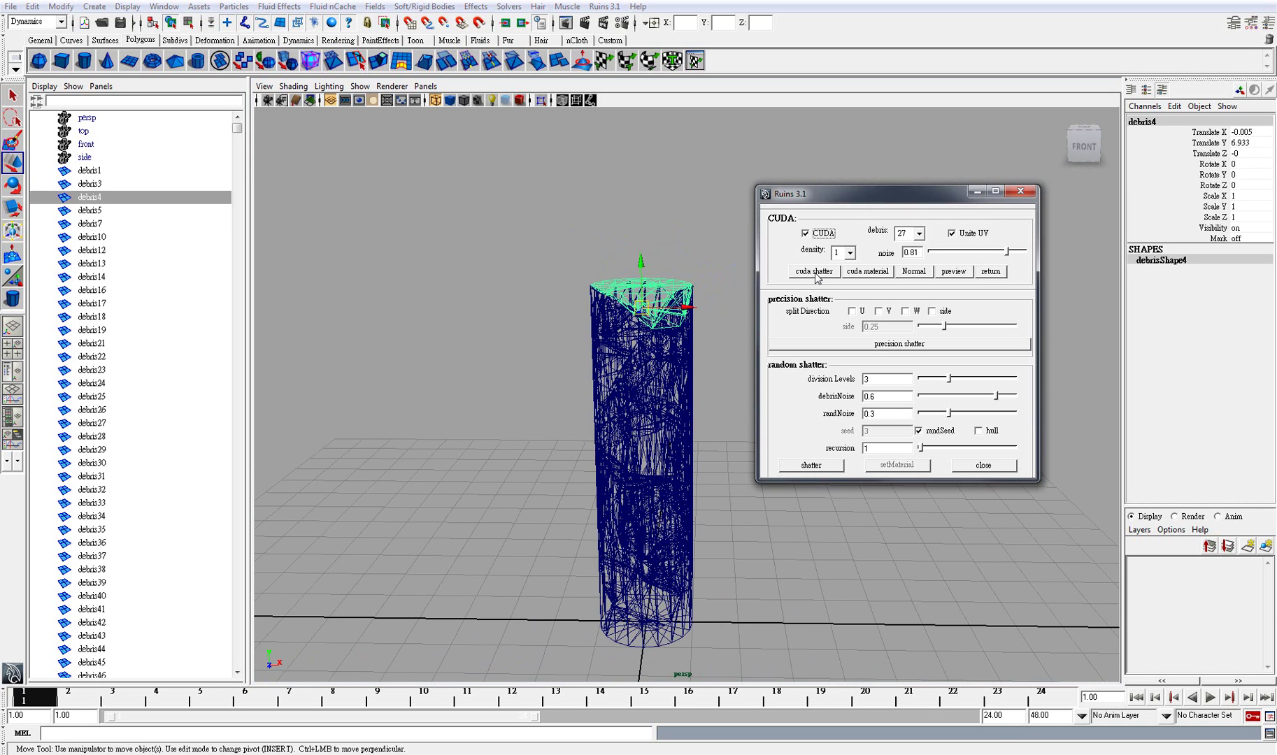
pyautogui.keyDown('alt'); pyautogui.moveTo(694, 456); pyautogui.dragTo(713, 371); pyautogui.keyUp('alt')
pyautogui.click(668, 419)
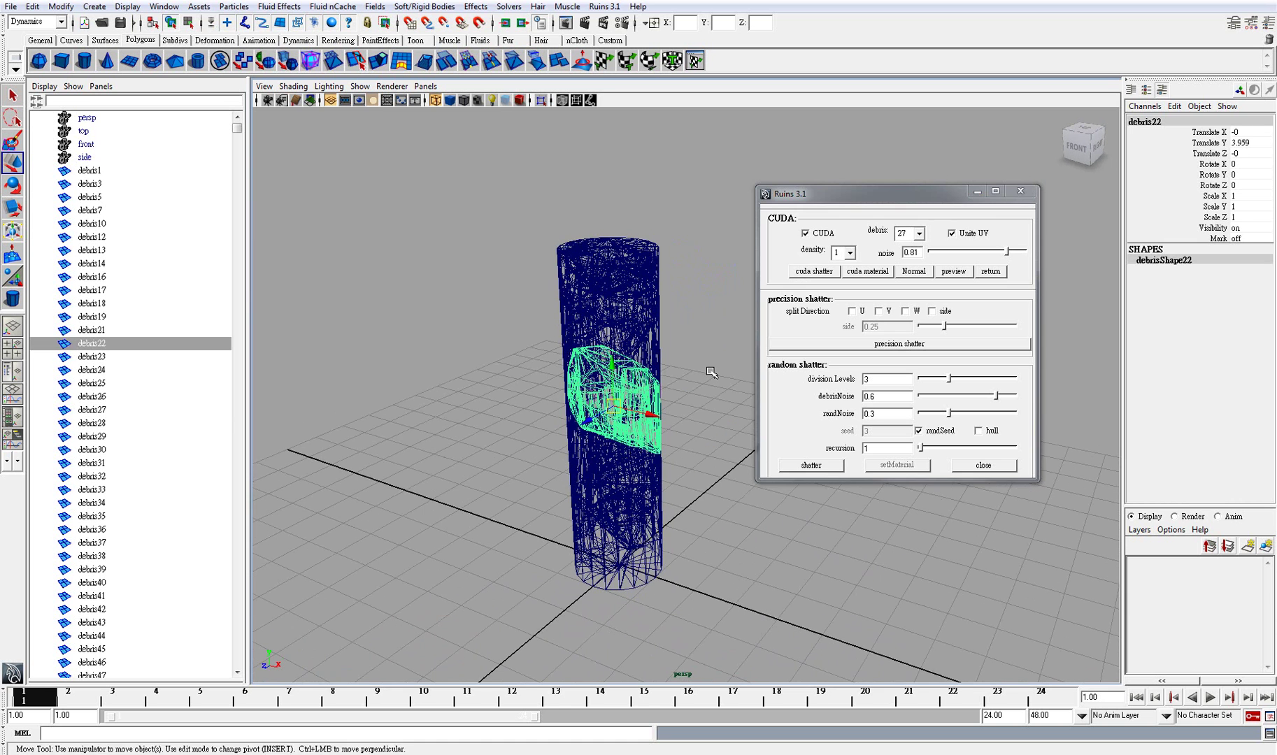
# Step: Shatter debris22 and debris12, deleting a leftover piece
pyautogui.click(808, 274)
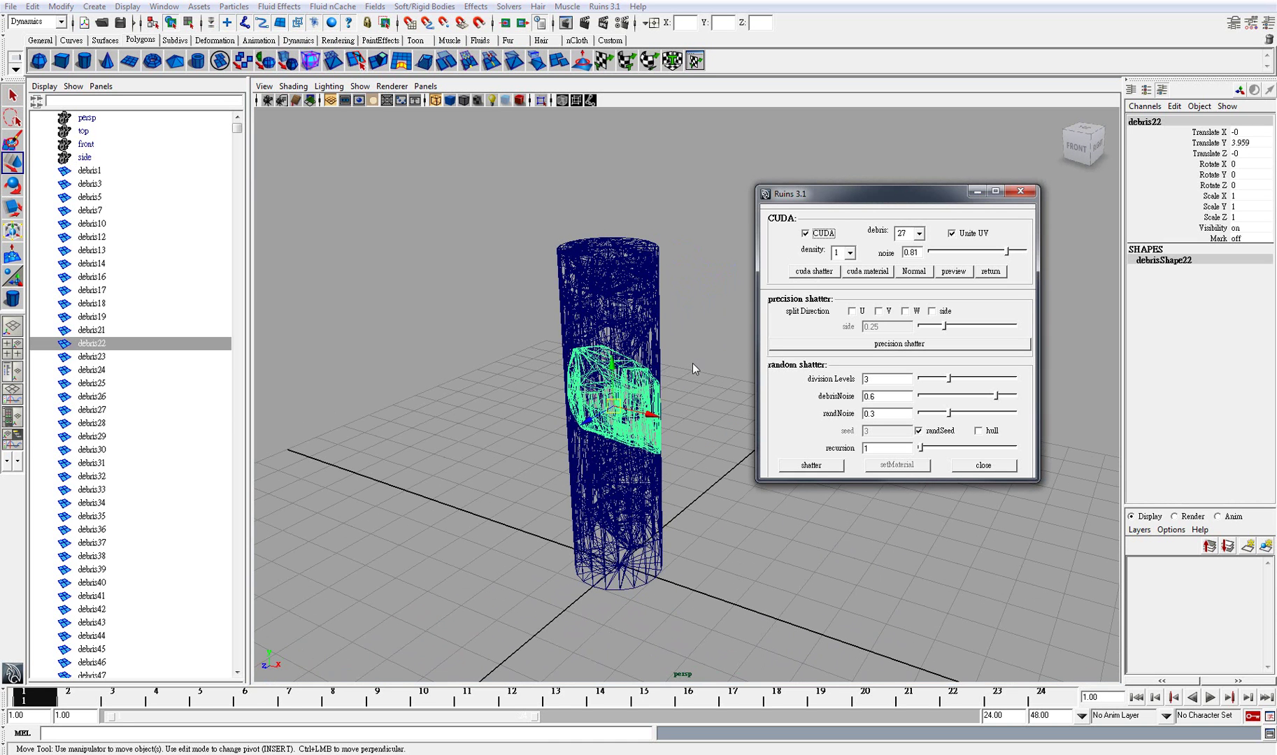
pyautogui.press('Delete')
pyautogui.moveTo(678, 465)
pyautogui.keyDown('alt'); pyautogui.mouseDown()
pyautogui.moveTo(685, 438)
pyautogui.moveTo(682, 477)
pyautogui.mouseUp(); pyautogui.keyUp('alt')
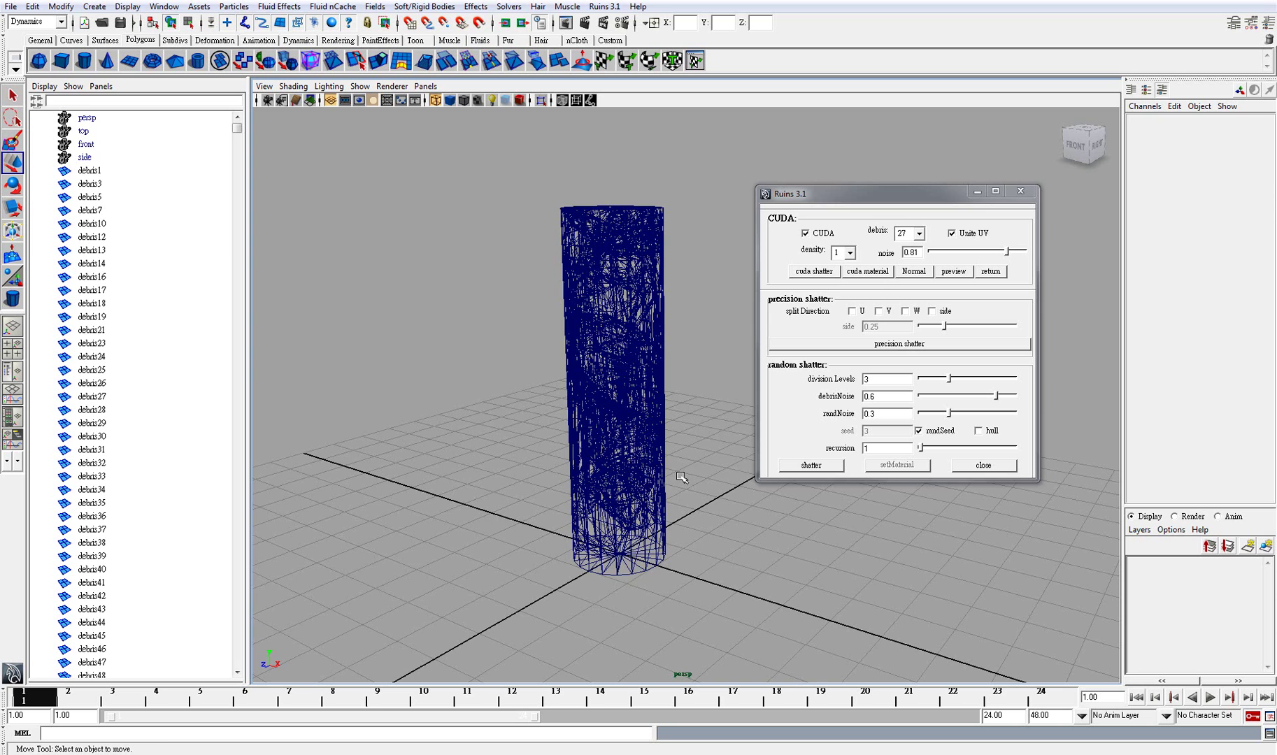
pyautogui.click(617, 553)
pyautogui.keyDown('alt'); pyautogui.moveTo(618, 553); pyautogui.dragTo(632, 542); pyautogui.keyUp('alt')
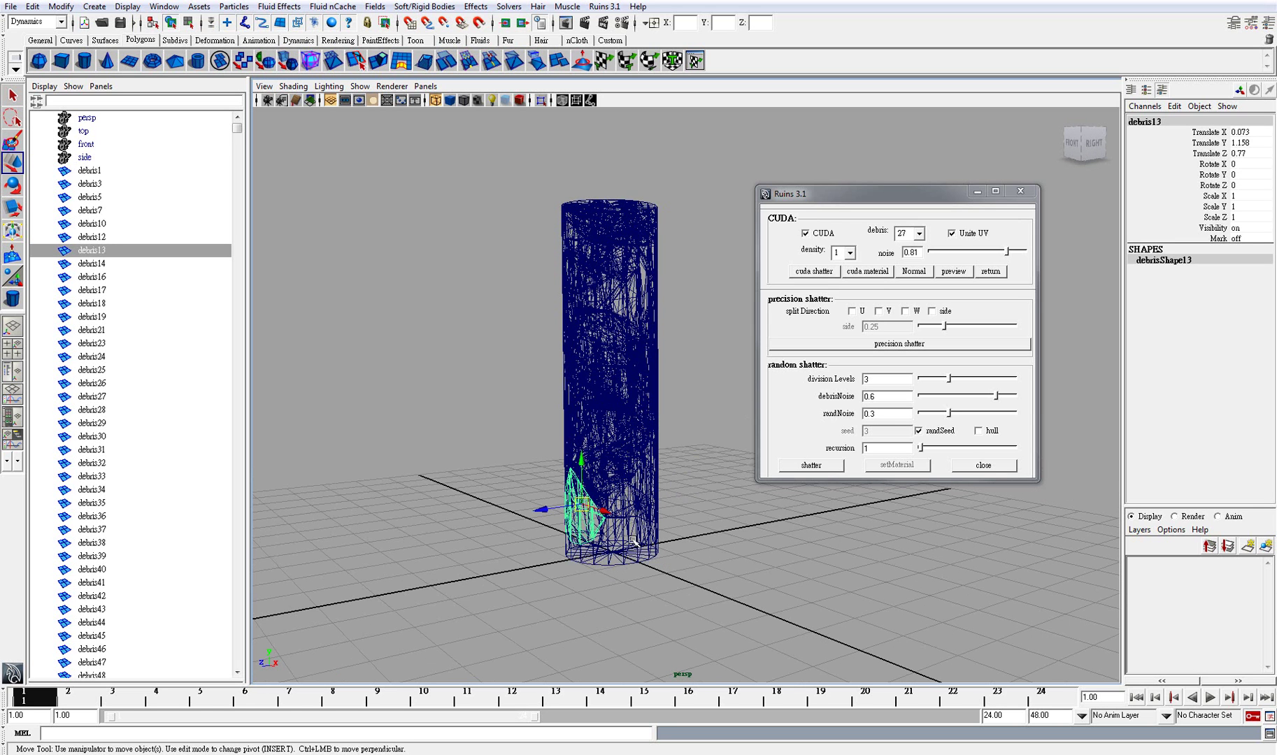
pyautogui.click(634, 540)
pyautogui.click(795, 273)
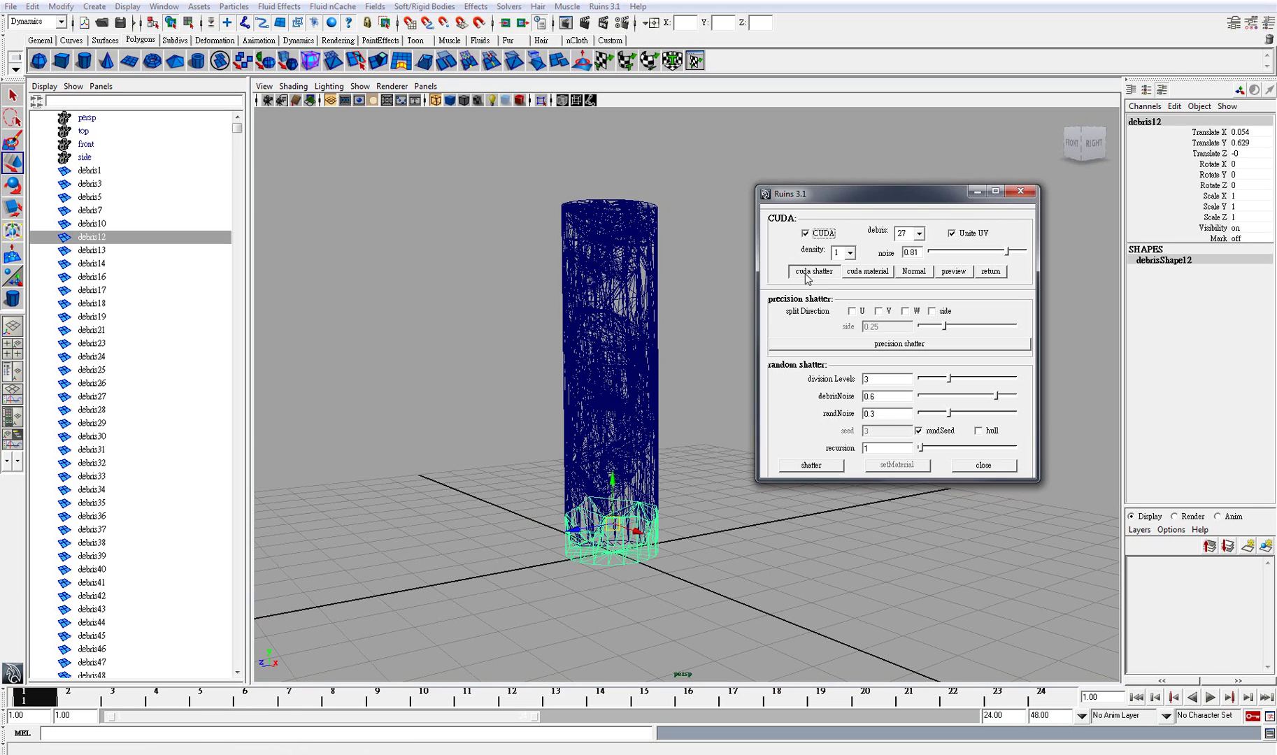
# Step: Shatter debris25 and debris7, deleting a leftover piece
pyautogui.click(648, 306)
pyautogui.keyDown('alt'); pyautogui.moveTo(647, 307); pyautogui.dragTo(617, 300); pyautogui.keyUp('alt')
pyautogui.keyDown('alt'); pyautogui.moveTo(617, 299); pyautogui.dragTo(702, 317, button='right'); pyautogui.keyUp('alt')
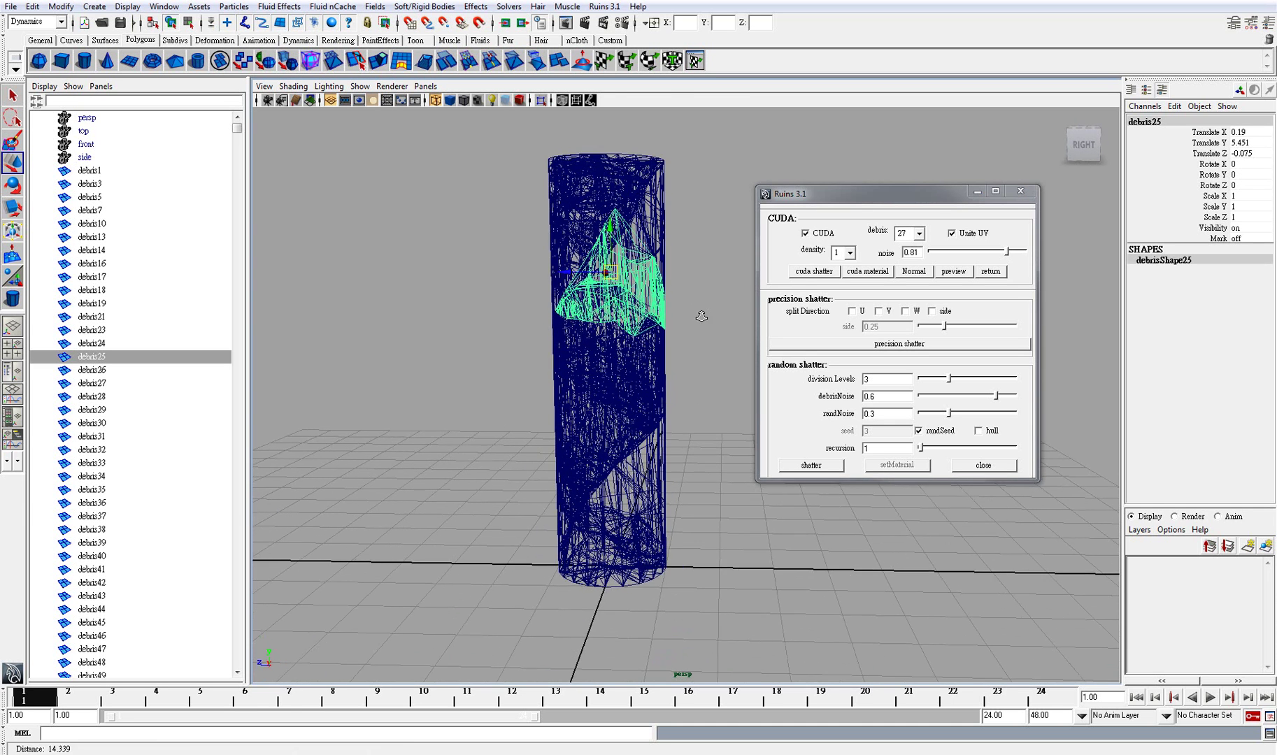
pyautogui.click(801, 272)
pyautogui.press('Delete')
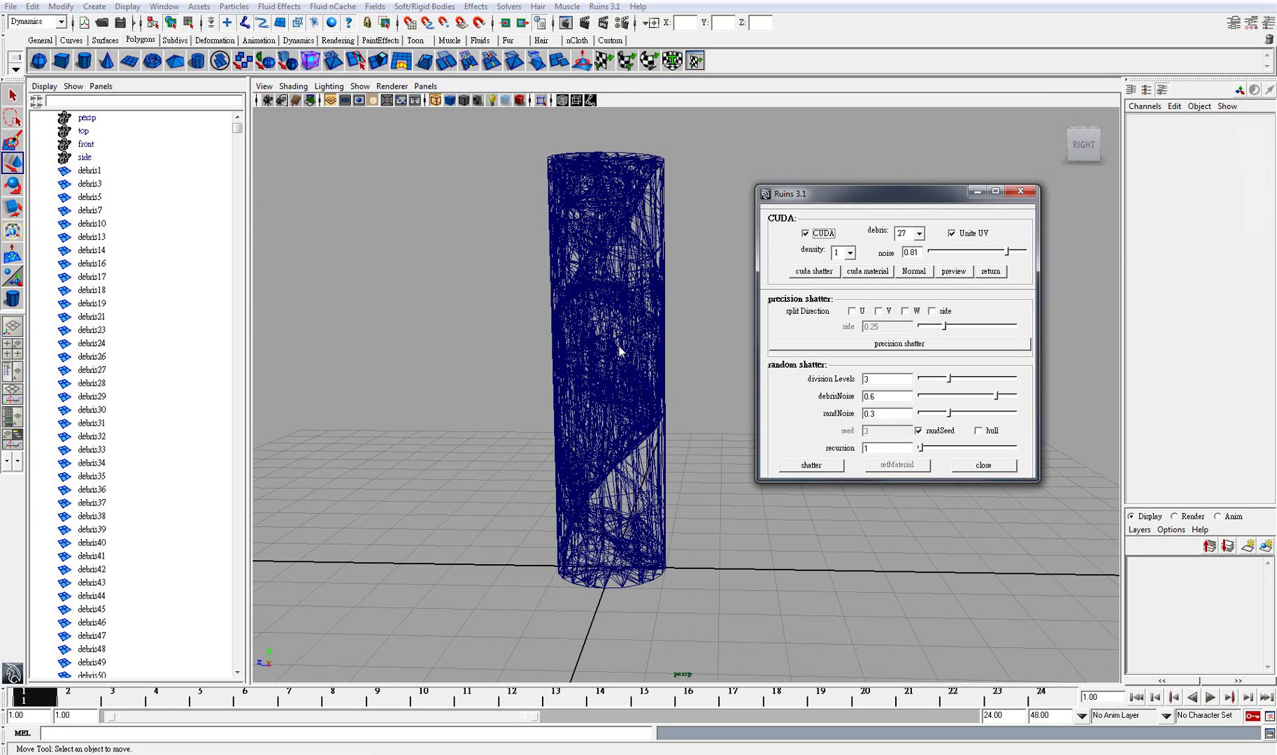
pyautogui.click(649, 483)
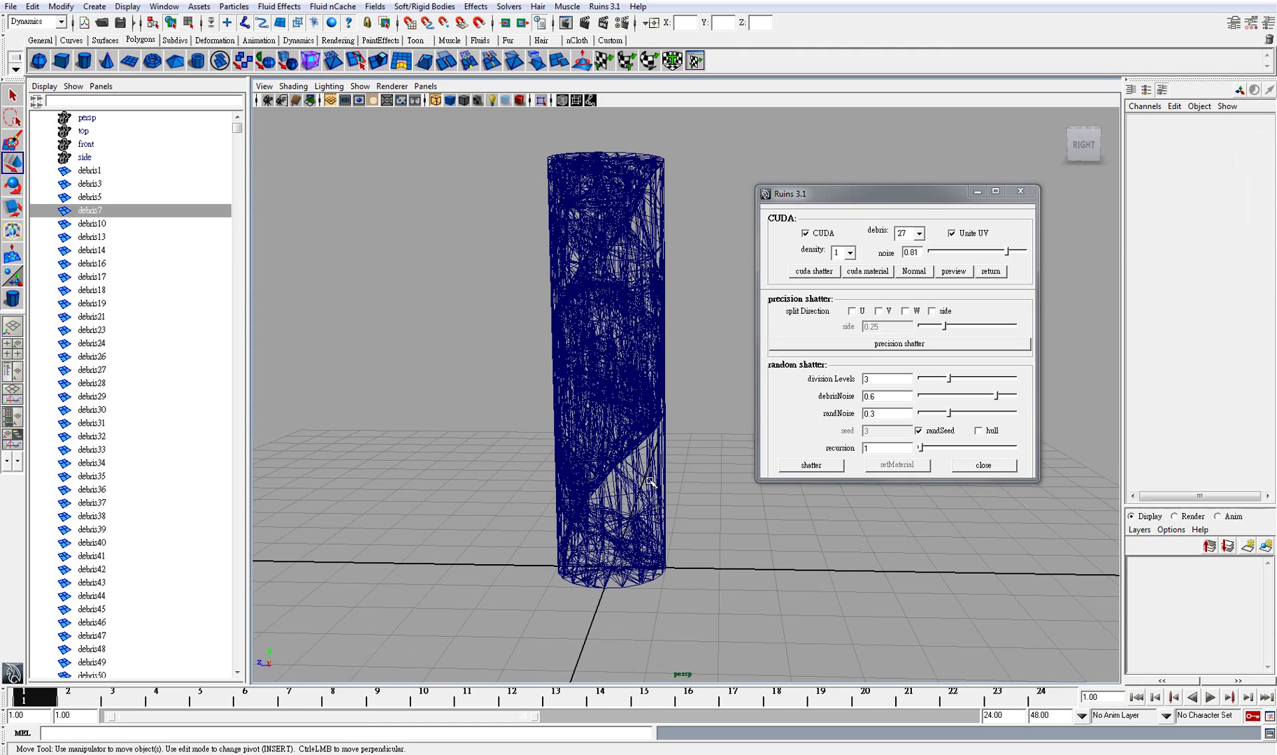
pyautogui.click(823, 273)
pyautogui.click(647, 572)
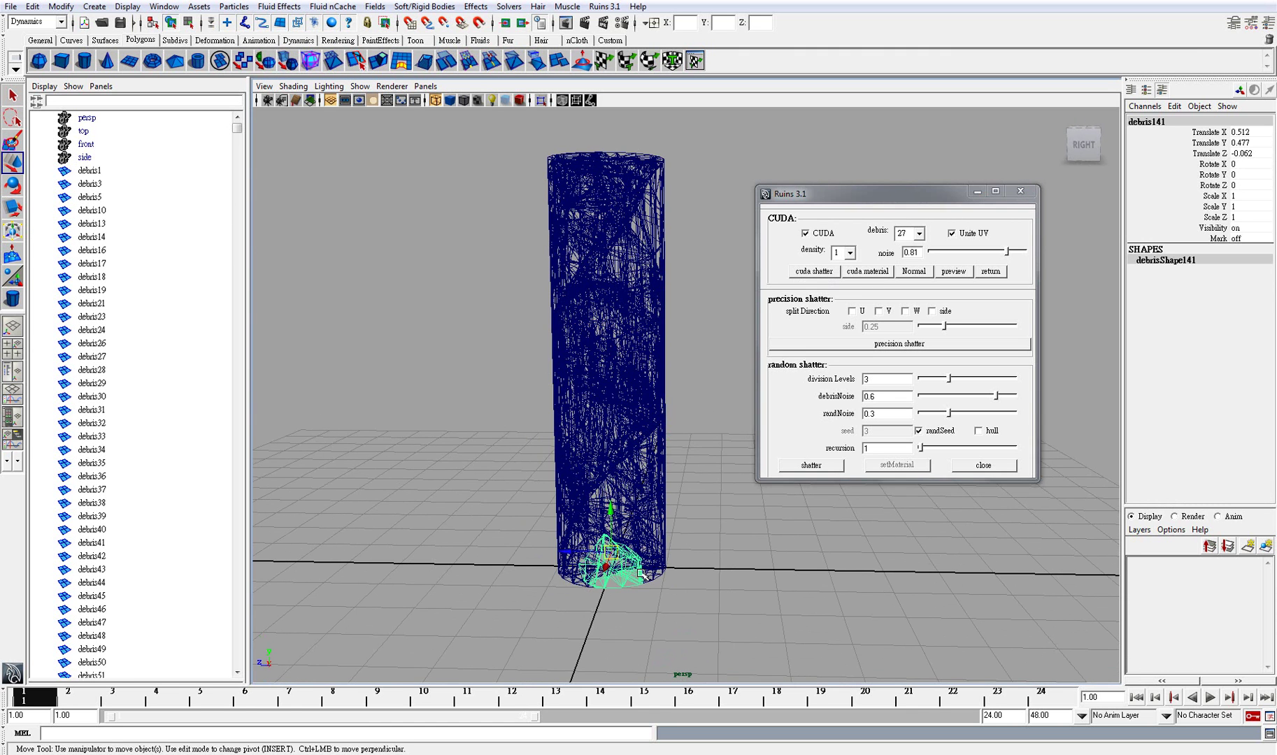
pyautogui.keyDown('alt'); pyautogui.moveTo(648, 572); pyautogui.dragTo(776, 535); pyautogui.keyUp('alt')
pyautogui.click(702, 544)
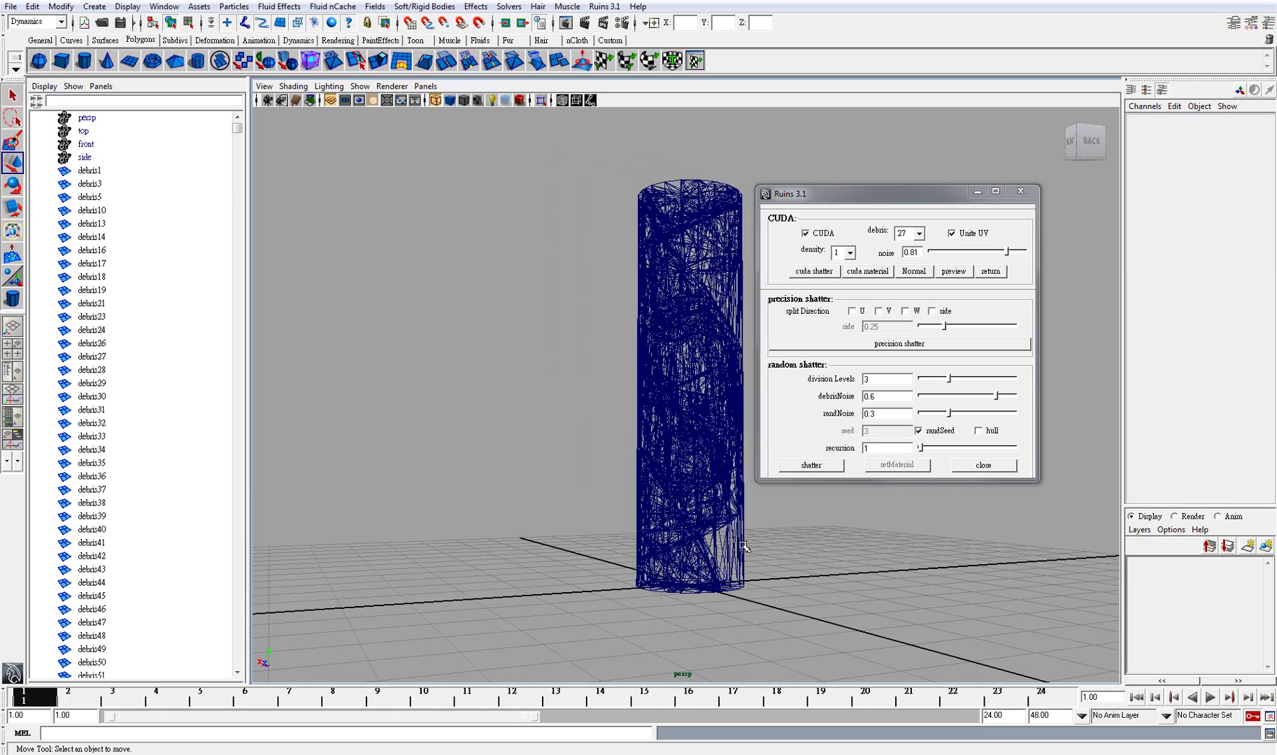
# Step: Shatter debris5 near the base and debris1 near the top
pyautogui.click(743, 547)
pyautogui.scroll(6, 735, 543)
pyautogui.scroll(-1, 709, 536)
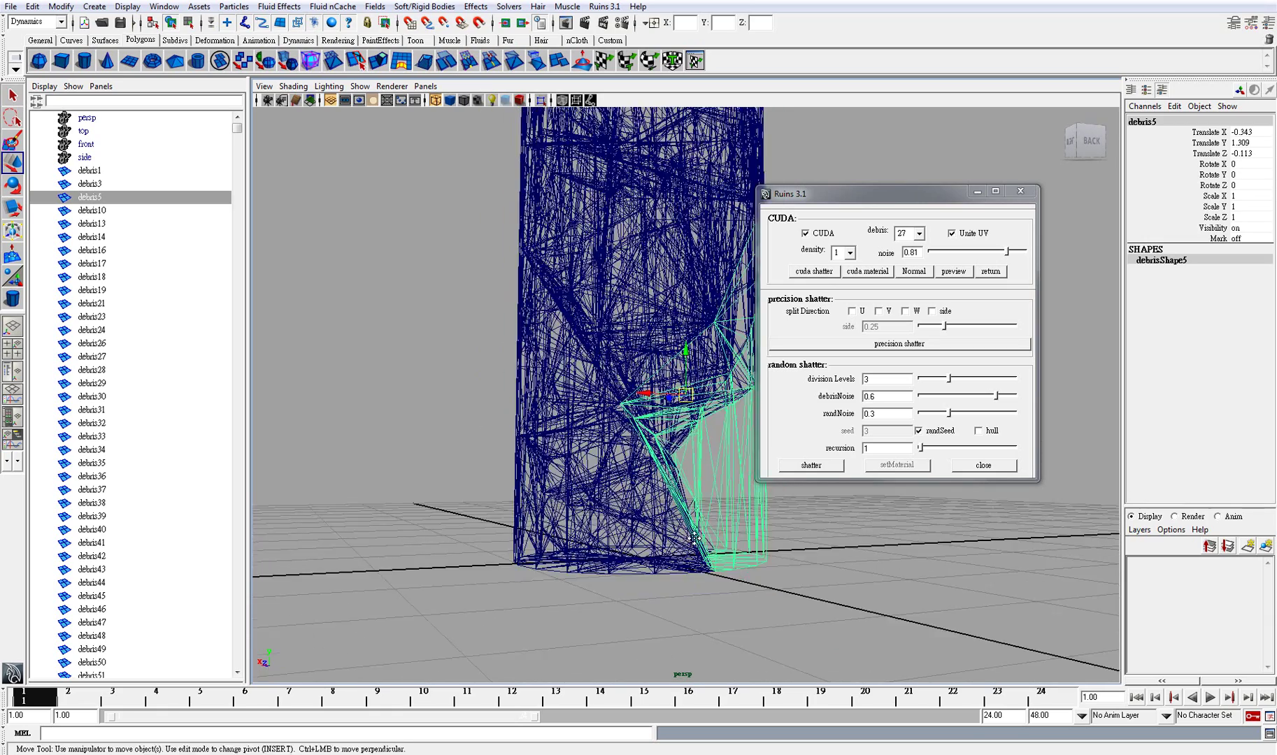
pyautogui.keyDown('alt'); pyautogui.moveTo(690, 537); pyautogui.dragTo(595, 686, button='middle'); pyautogui.keyUp('alt')
pyautogui.keyDown('alt'); pyautogui.moveTo(693, 482); pyautogui.dragTo(629, 519); pyautogui.keyUp('alt')
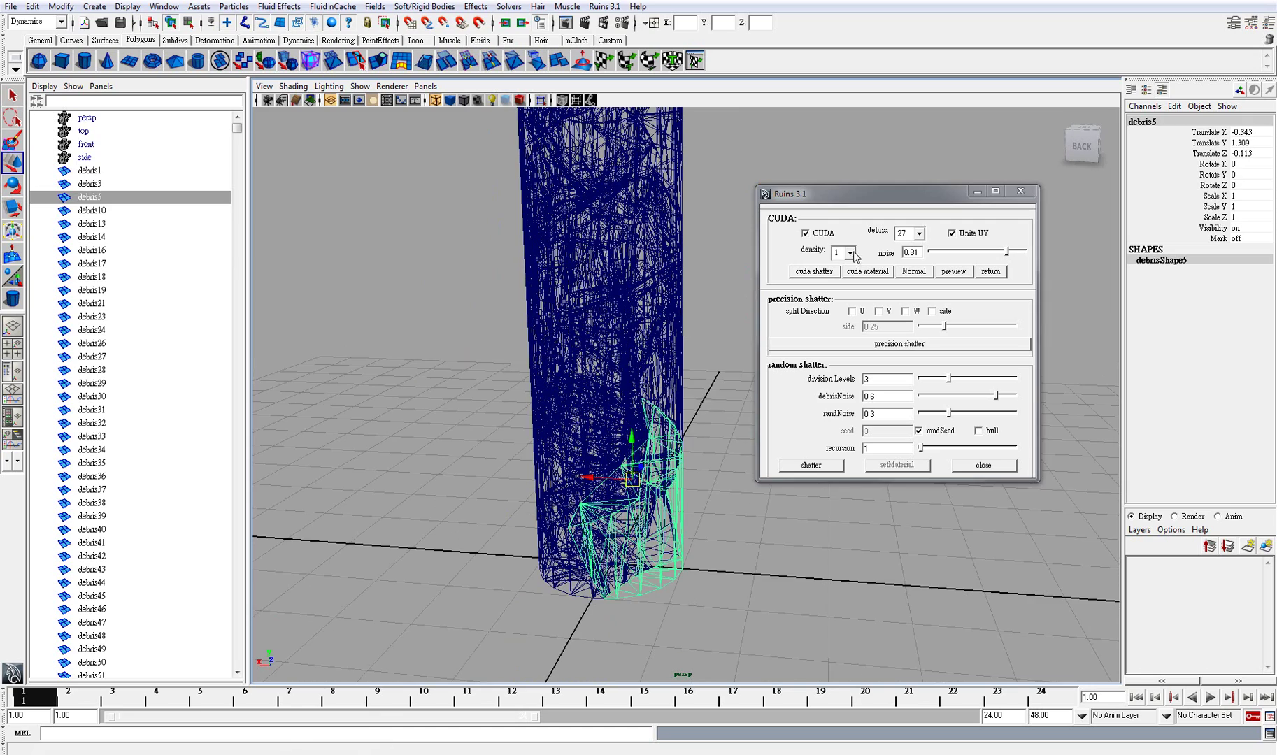
pyautogui.click(815, 272)
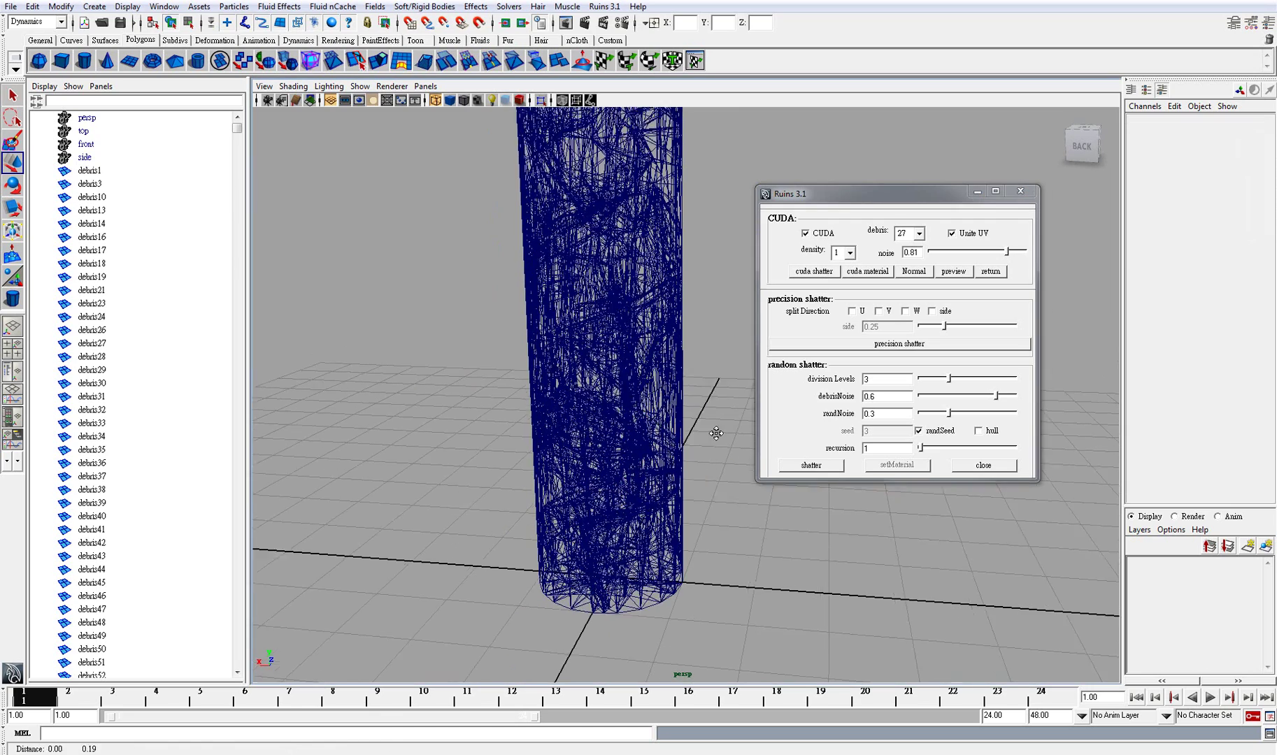
pyautogui.click(668, 210)
pyautogui.keyDown('alt'); pyautogui.moveTo(668, 209); pyautogui.dragTo(598, 347); pyautogui.keyUp('alt')
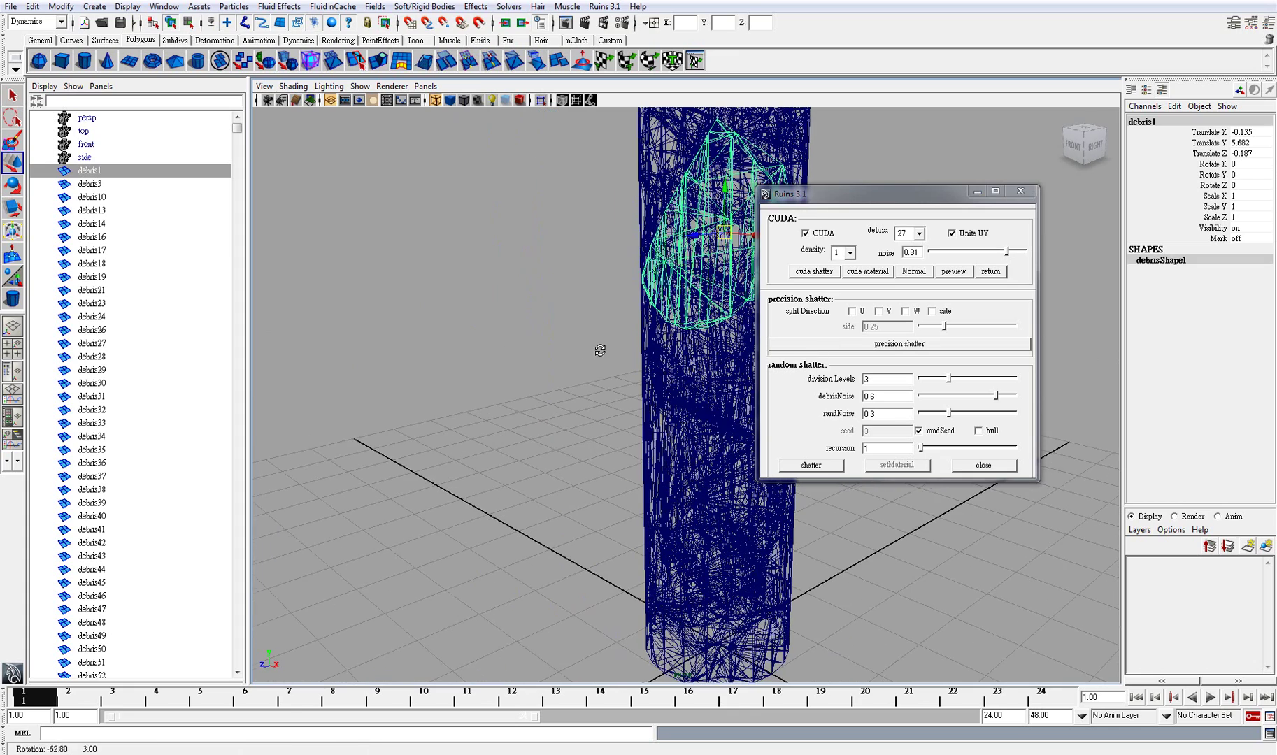
pyautogui.click(807, 273)
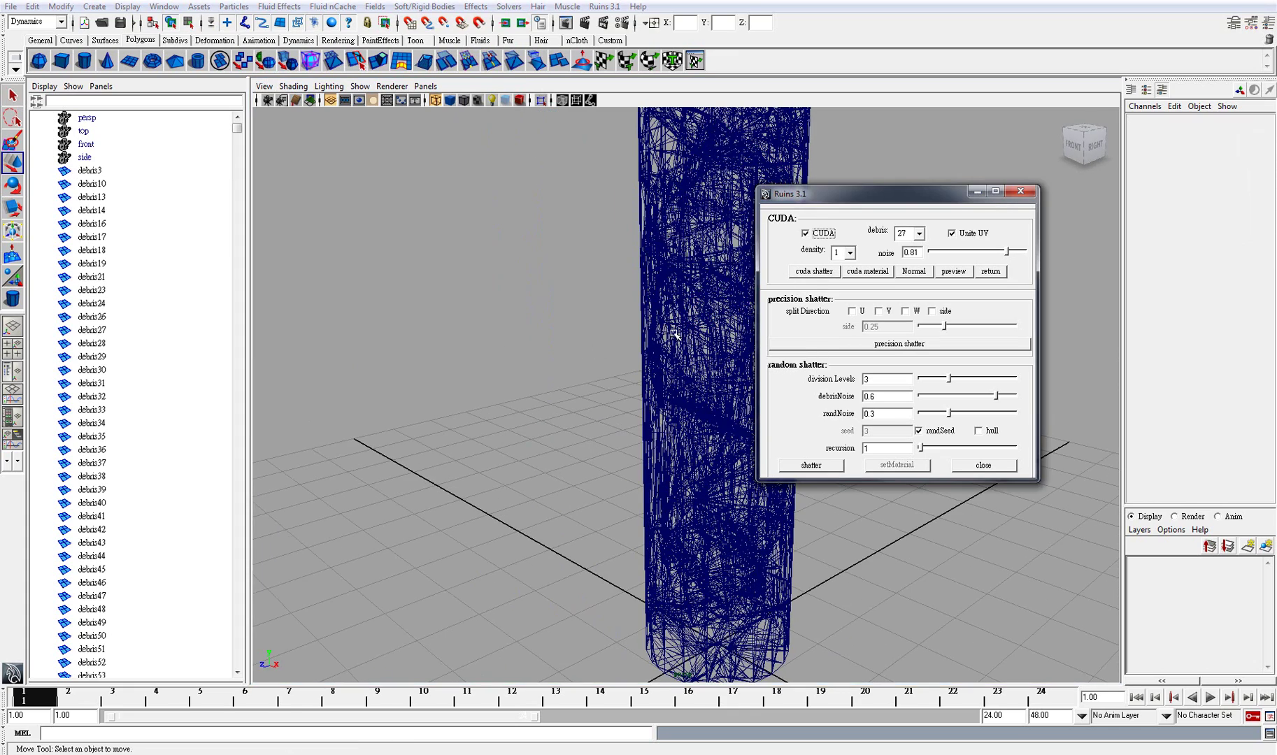
# Step: Inspect remaining pieces, then select and shatter debris13 at the base
pyautogui.keyDown('alt'); pyautogui.moveTo(673, 333); pyautogui.dragTo(589, 364, button='middle'); pyautogui.keyUp('alt')
pyautogui.keyDown('alt'); pyautogui.moveTo(588, 365); pyautogui.dragTo(591, 308, button='right'); pyautogui.keyUp('alt')
pyautogui.click(616, 253)
pyautogui.keyDown('alt'); pyautogui.moveTo(616, 254); pyautogui.dragTo(644, 258); pyautogui.keyUp('alt')
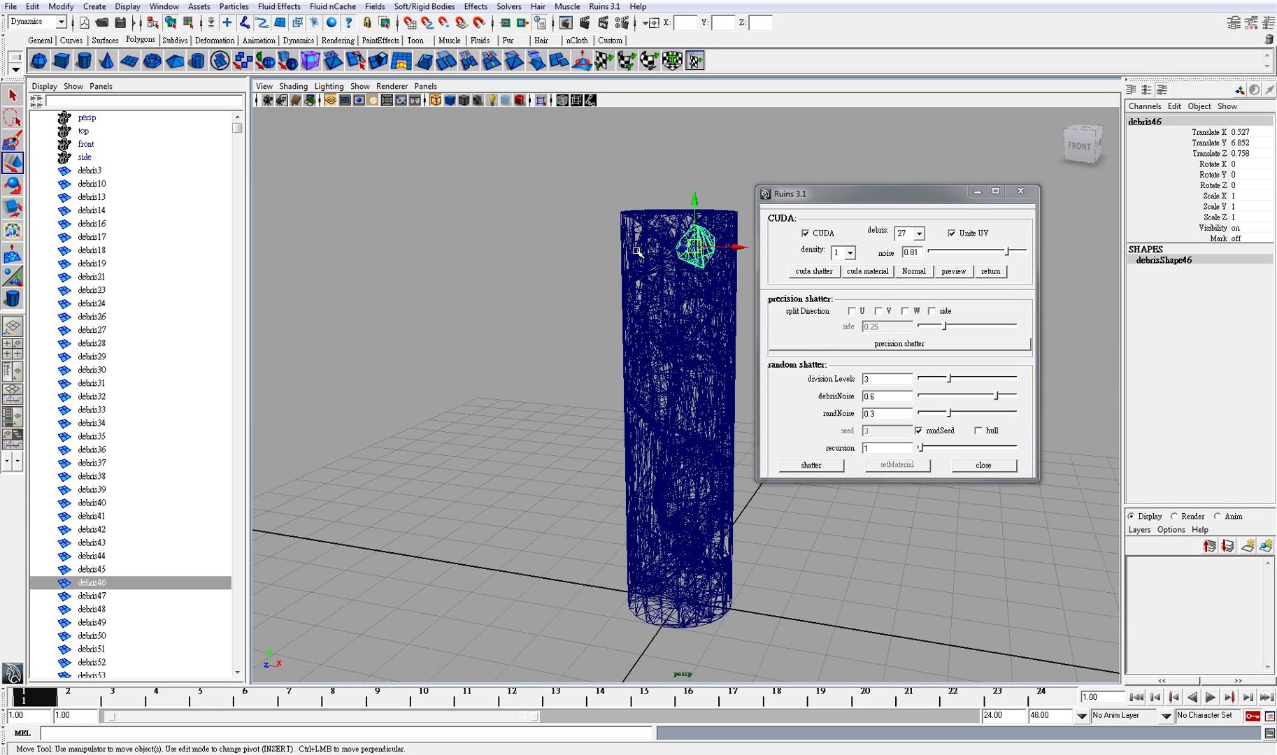
pyautogui.click(636, 232)
pyautogui.click(630, 221)
pyautogui.click(675, 218)
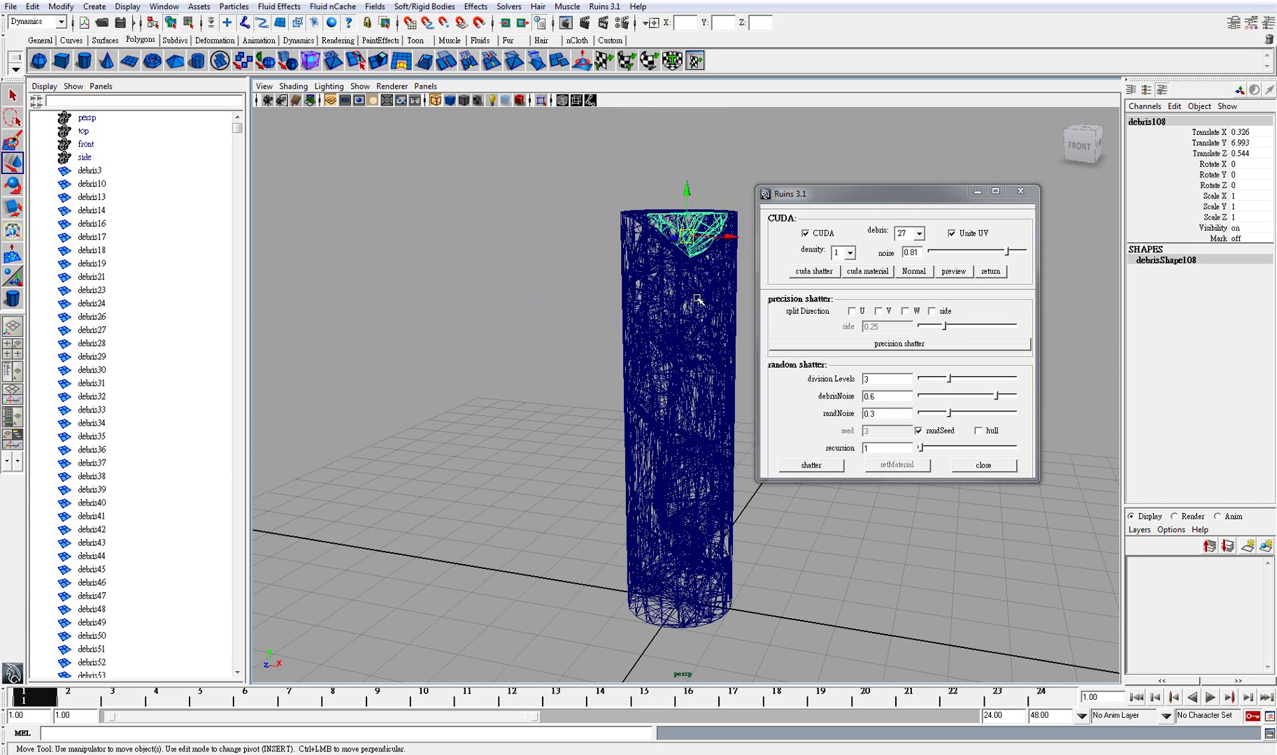
pyautogui.click(697, 298)
pyautogui.keyDown('alt'); pyautogui.moveTo(697, 298); pyautogui.dragTo(633, 311); pyautogui.keyUp('alt')
pyautogui.click(673, 239)
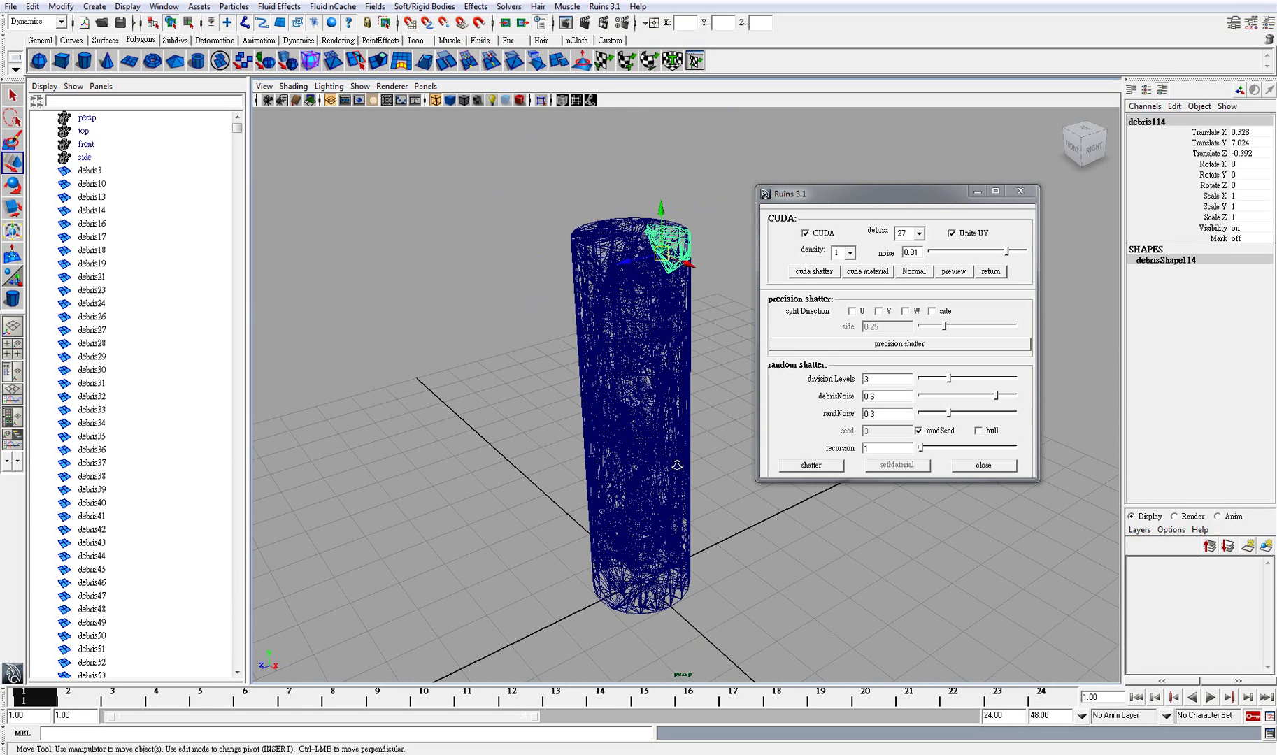
pyautogui.keyDown('alt'); pyautogui.moveTo(673, 239); pyautogui.dragTo(682, 584); pyautogui.keyUp('alt')
pyautogui.click(606, 589)
pyautogui.click(657, 586)
pyautogui.click(621, 543)
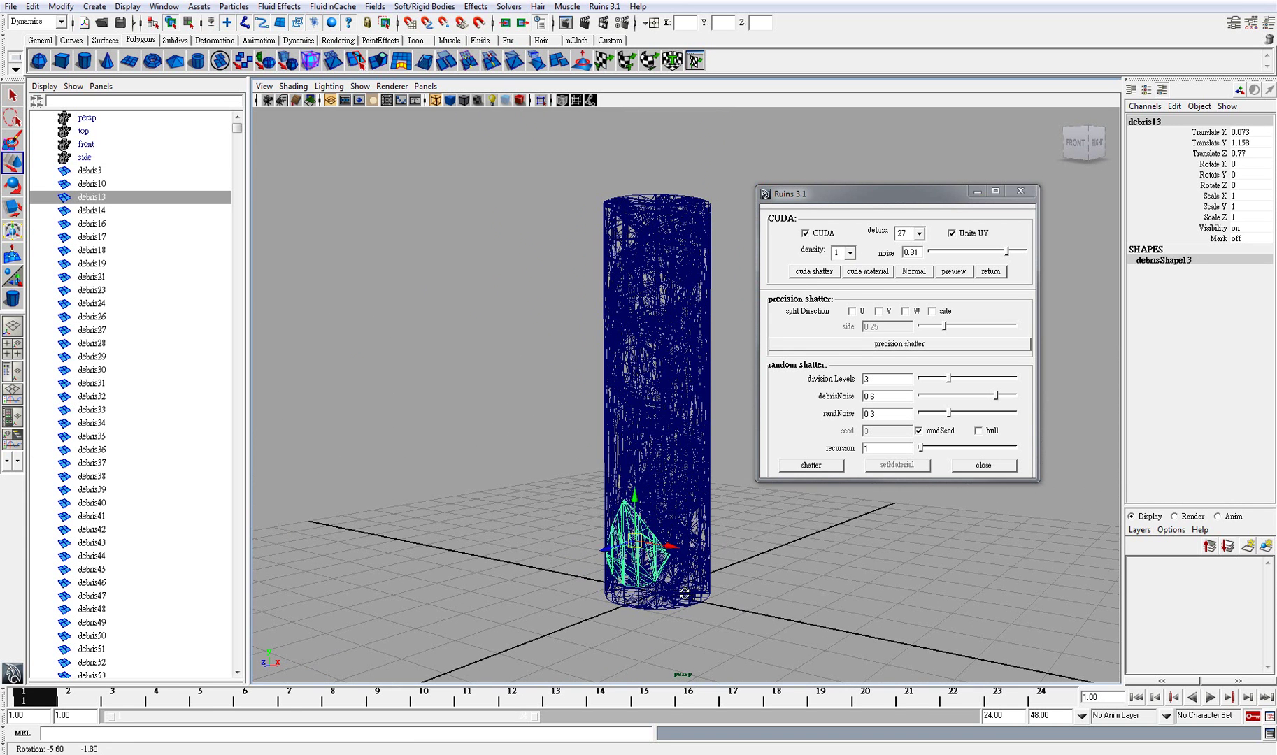
pyautogui.click(814, 271)
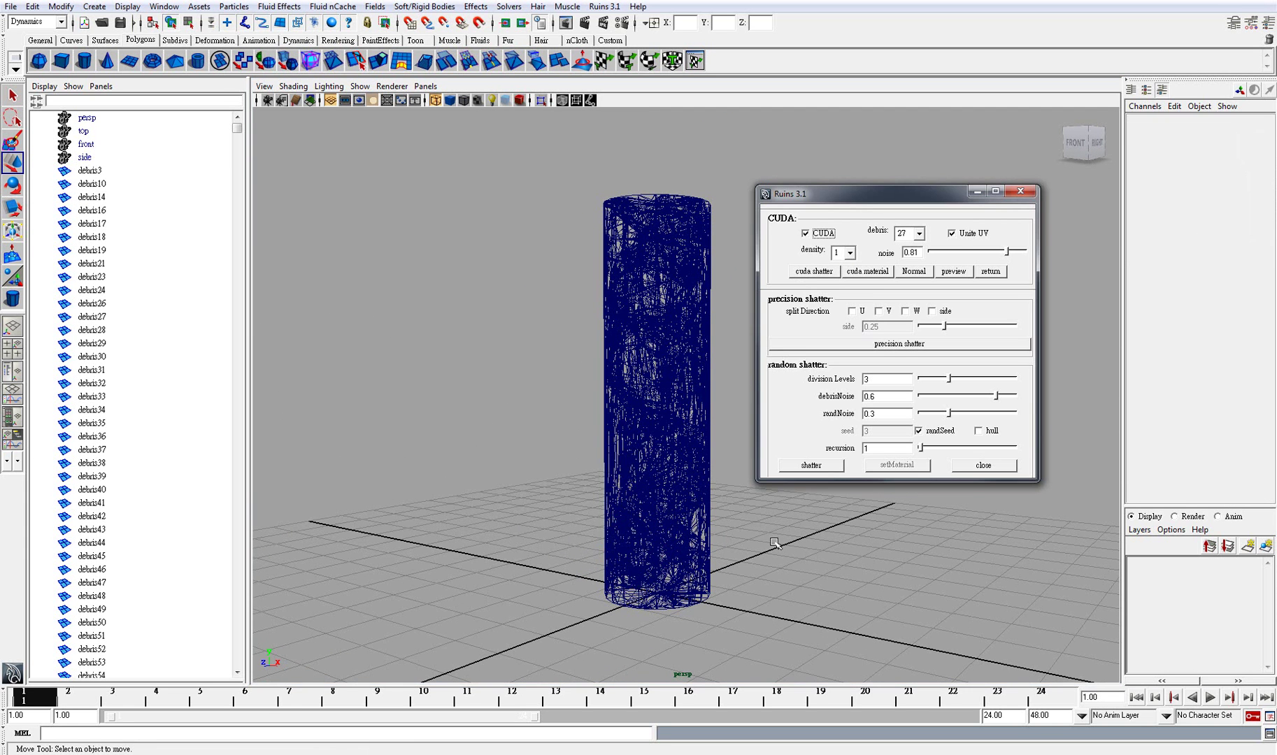
# Step: Pull back and orbit to inspect the fully shattered column
pyautogui.keyDown('alt'); pyautogui.moveTo(775, 542); pyautogui.dragTo(739, 524, button='right'); pyautogui.keyUp('alt')
pyautogui.keyDown('alt'); pyautogui.moveTo(716, 496); pyautogui.dragTo(706, 495, button='middle'); pyautogui.keyUp('alt')
pyautogui.keyDown('alt'); pyautogui.moveTo(706, 495); pyautogui.dragTo(689, 487, button='right'); pyautogui.keyUp('alt')
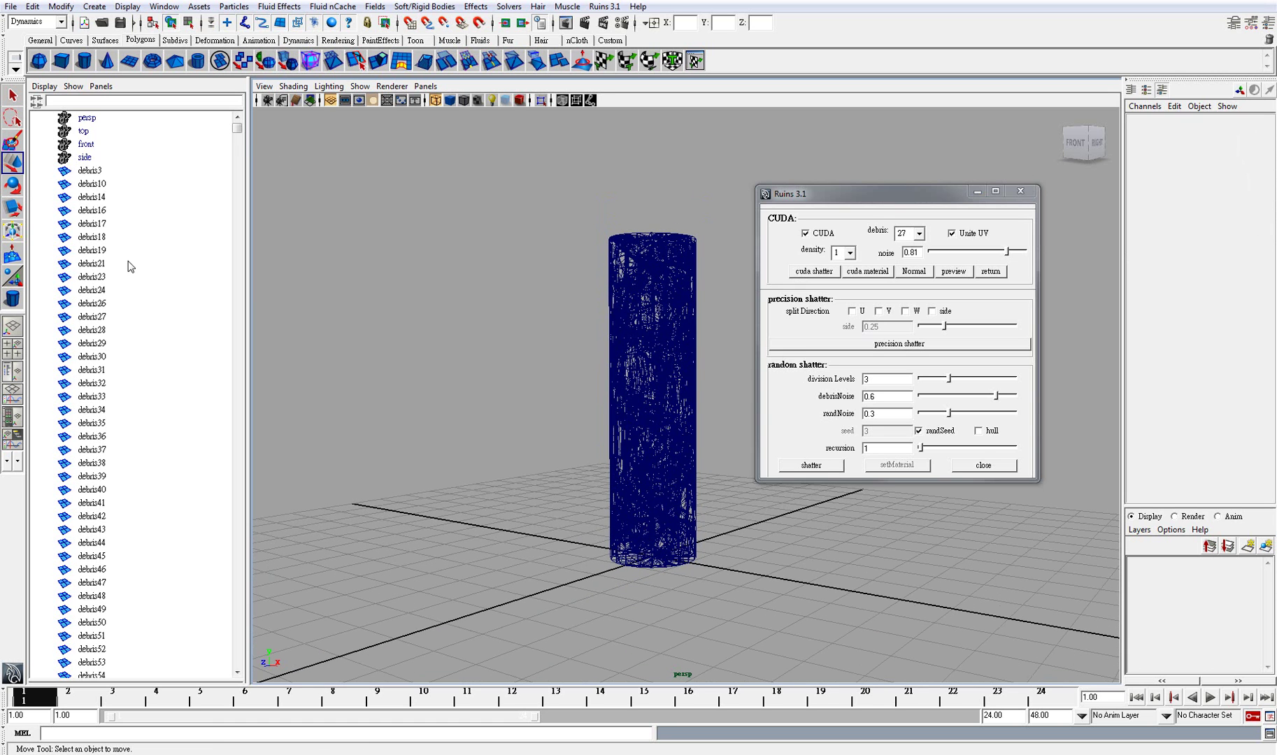
pyautogui.moveTo(238, 133); pyautogui.dragTo(267, 136)
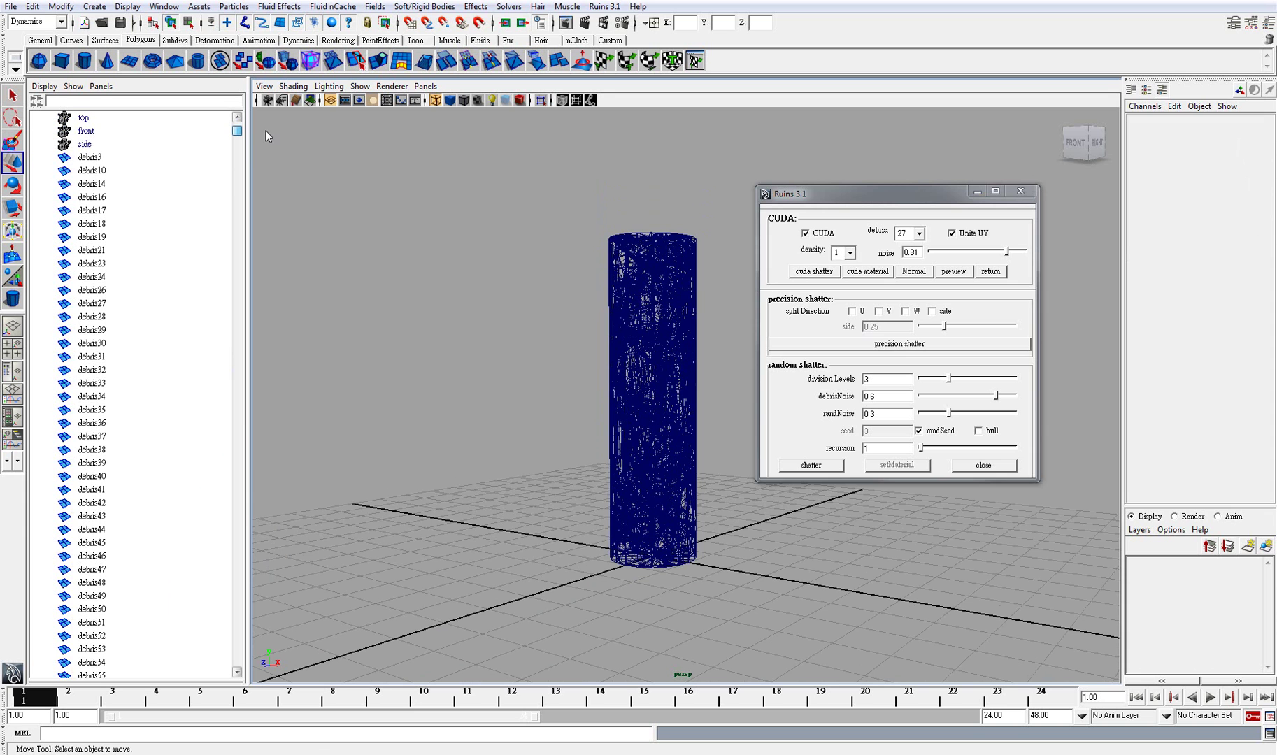
pyautogui.keyDown('alt'); pyautogui.moveTo(502, 265); pyautogui.dragTo(529, 381); pyautogui.keyUp('alt')
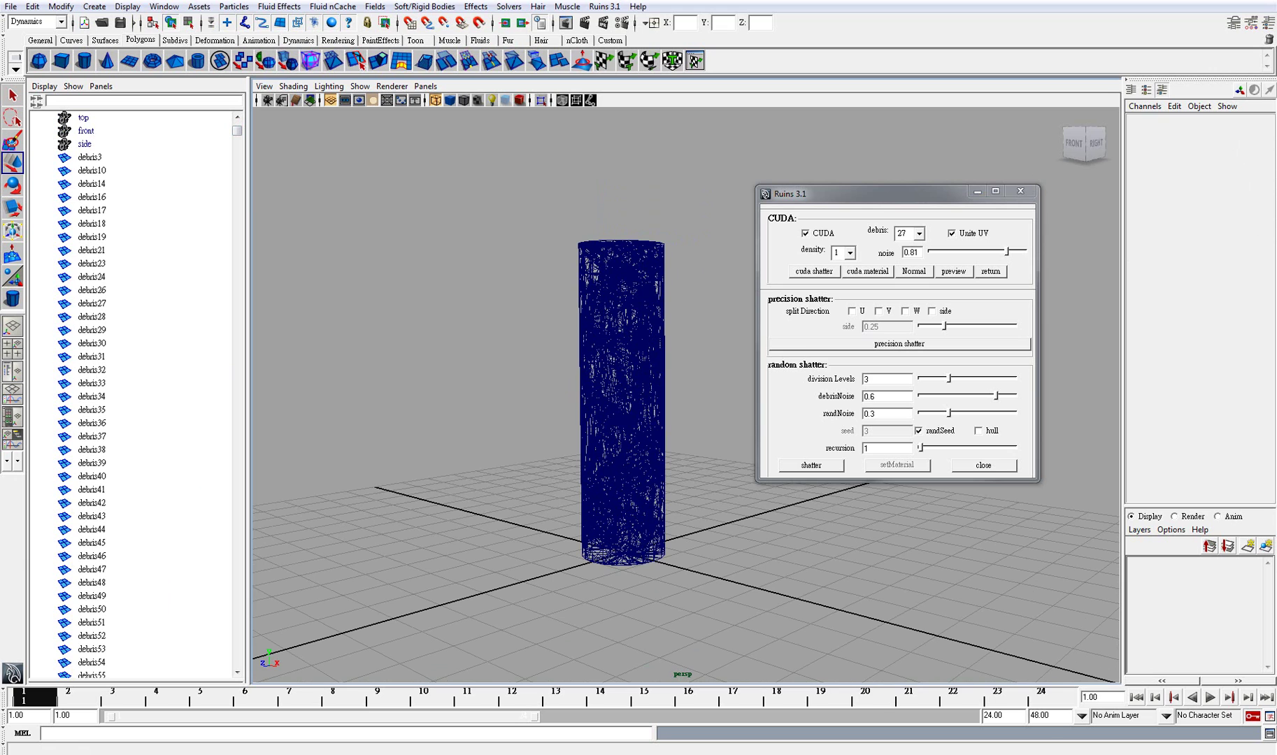
pyautogui.doubleClick(991, 715)
pyautogui.press('Return')
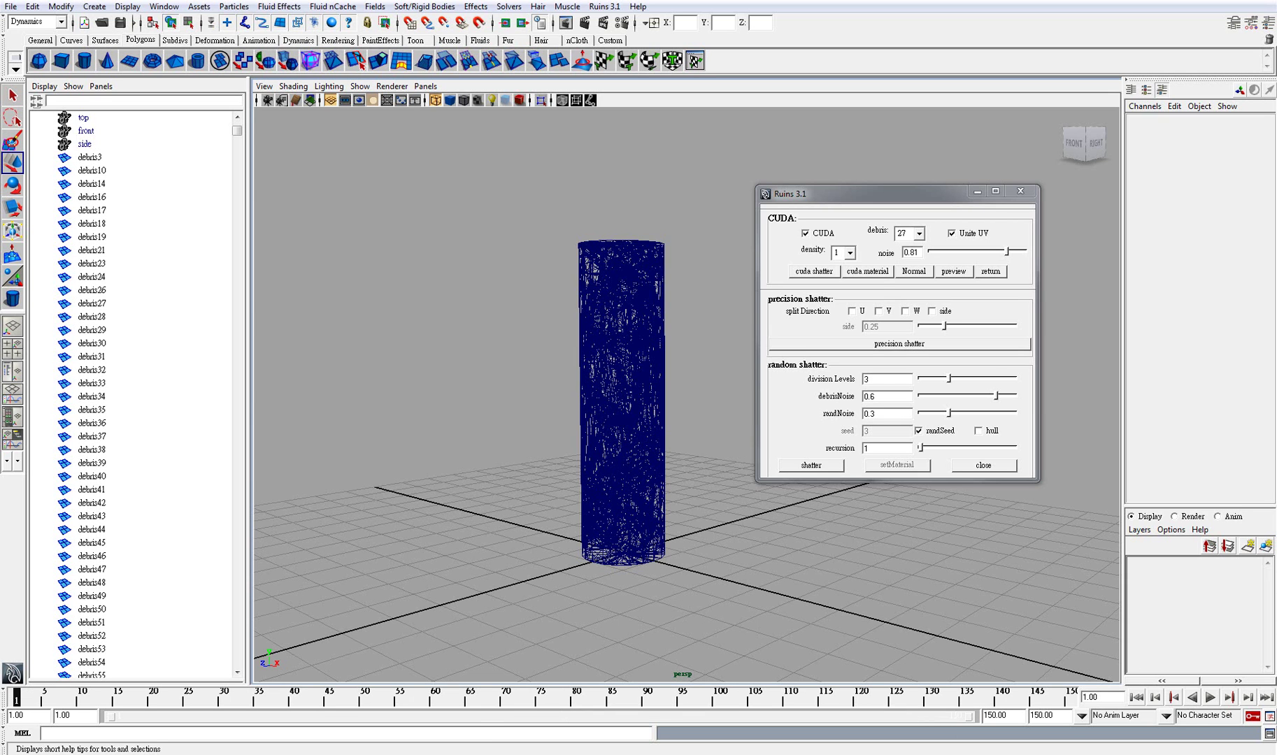
pyautogui.rightClick(481, 706)
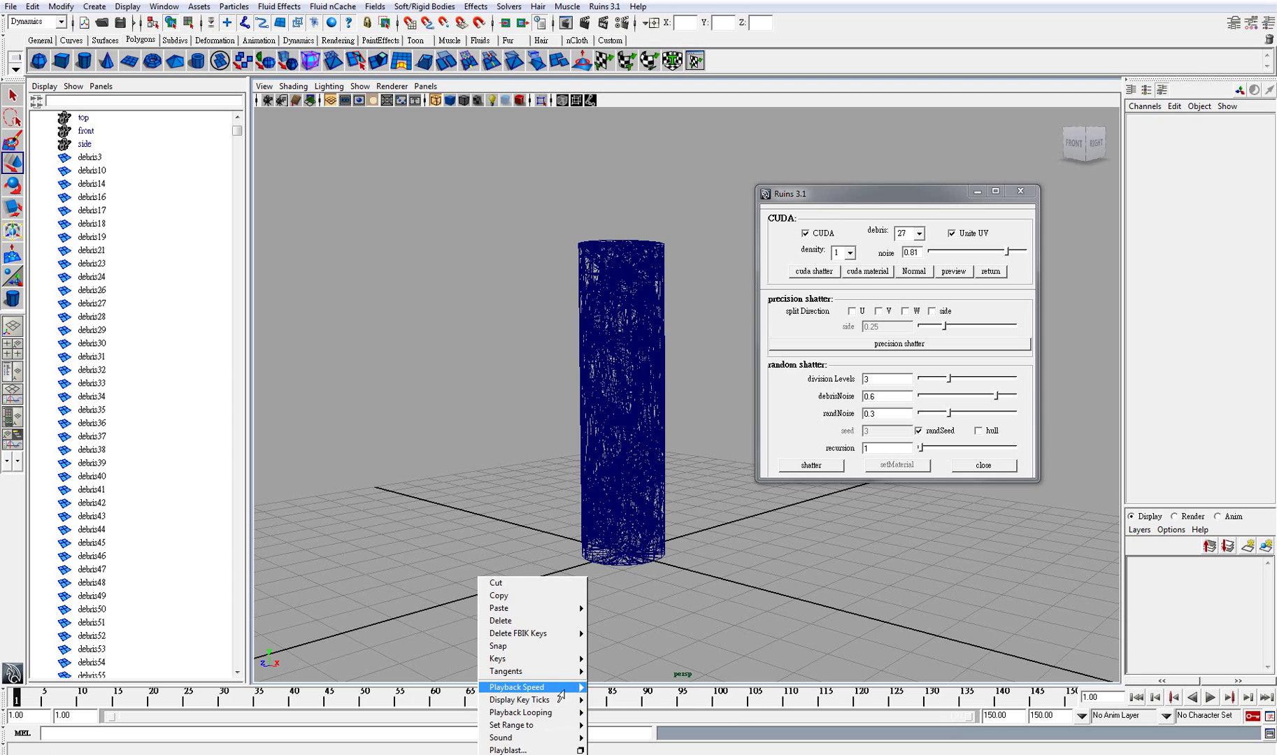
pyautogui.moveTo(563, 693)
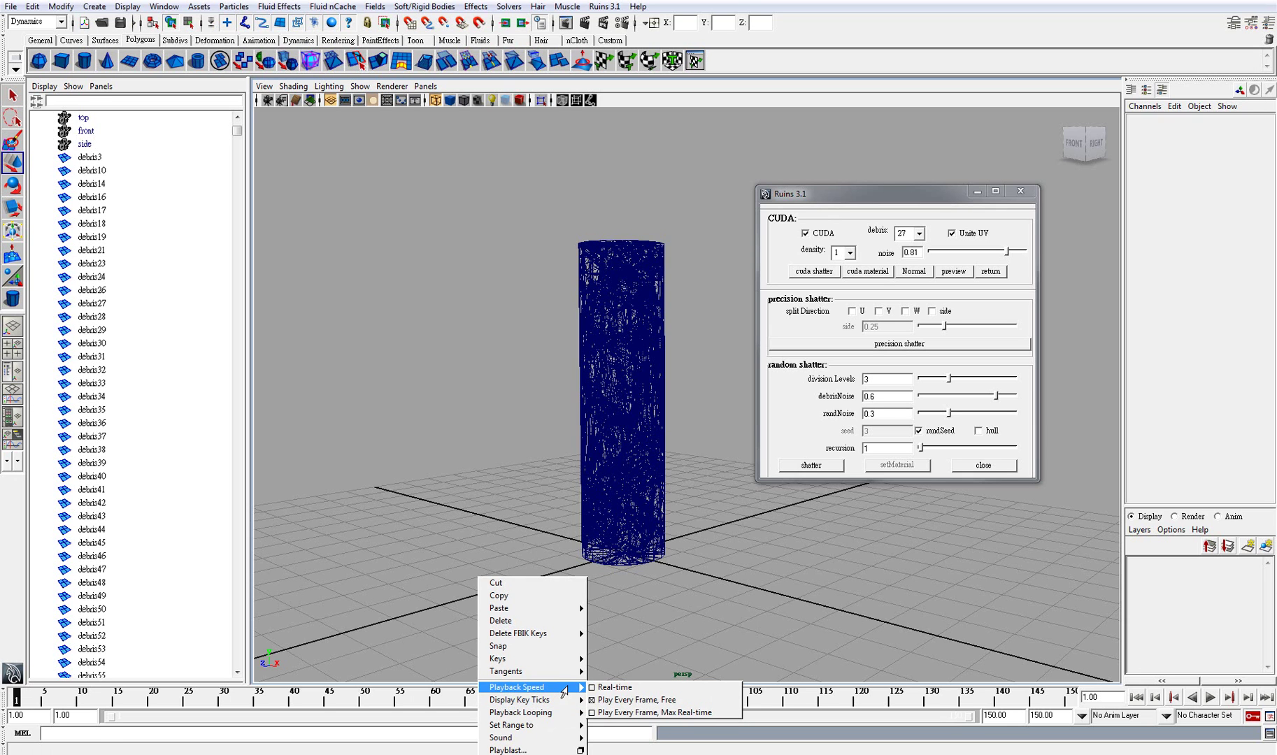
pyautogui.click(669, 700)
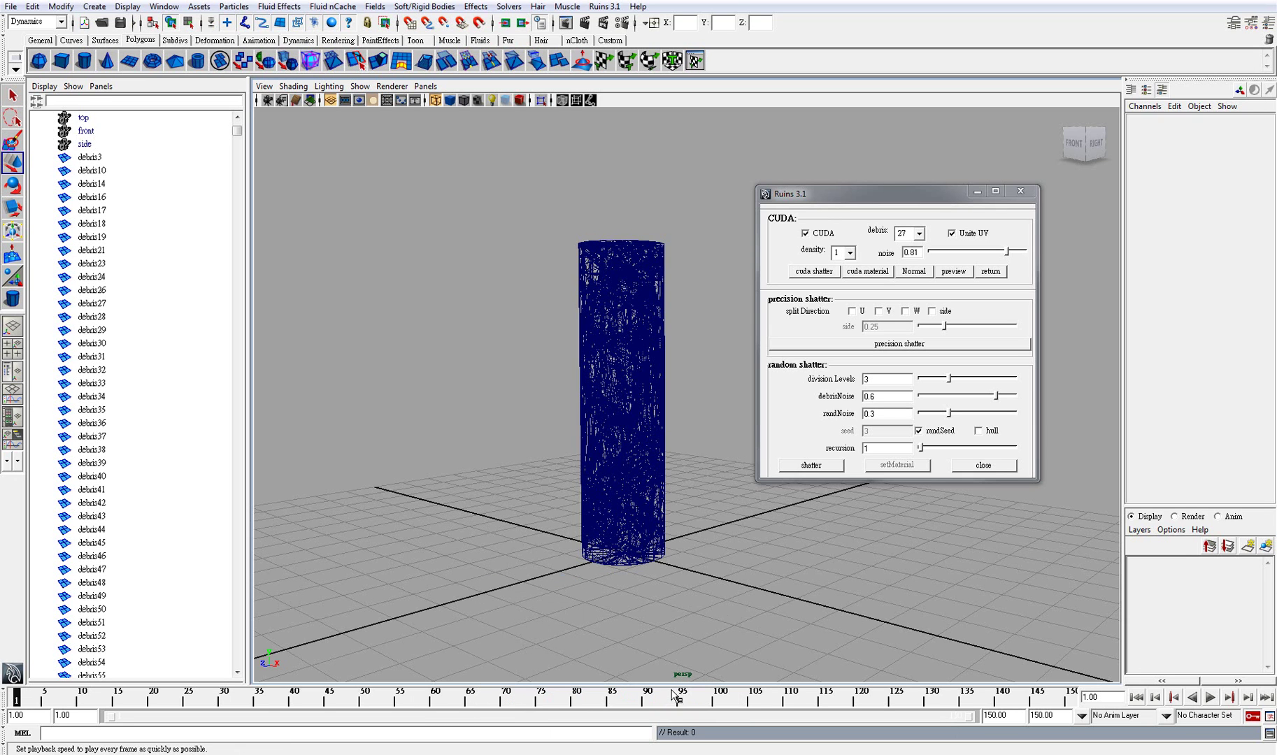
pyautogui.click(724, 599)
pyautogui.keyDown('alt'); pyautogui.moveTo(723, 543); pyautogui.dragTo(727, 564, button='middle'); pyautogui.keyUp('alt')
pyautogui.keyDown('alt'); pyautogui.moveTo(727, 565); pyautogui.dragTo(728, 555, button='right'); pyautogui.keyUp('alt')
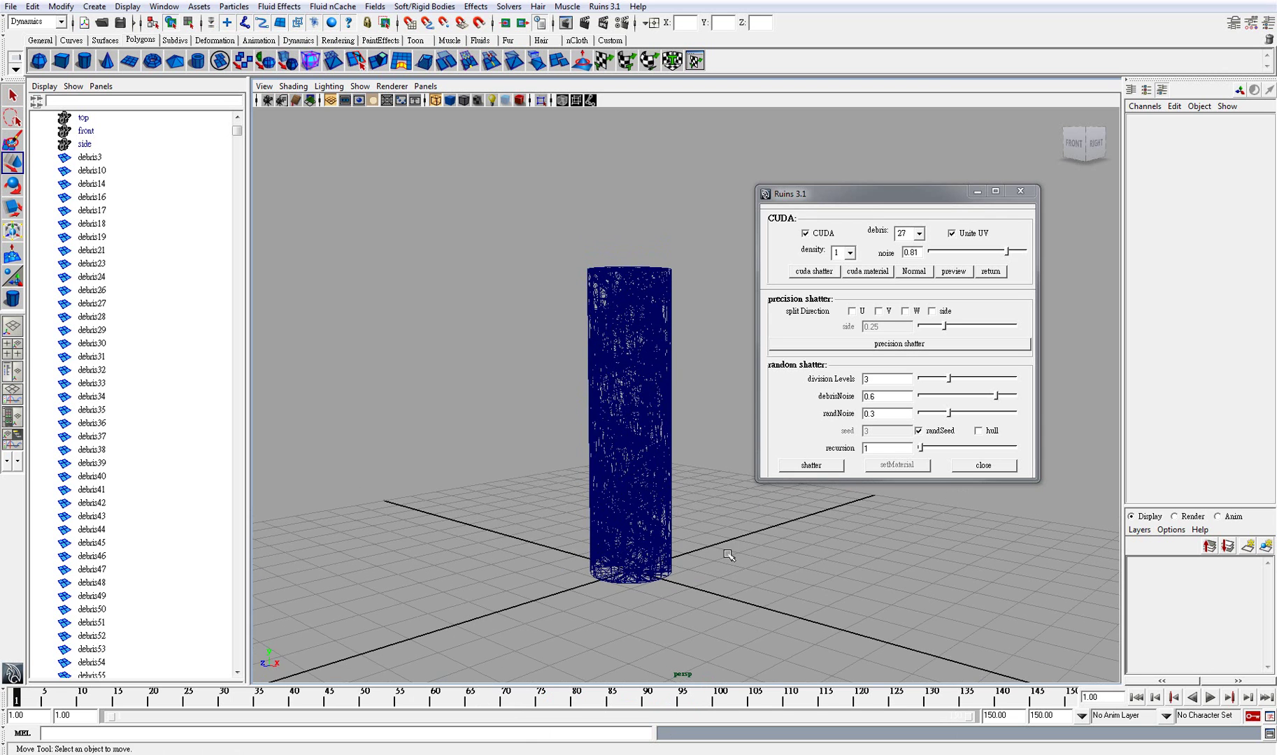
pyautogui.keyDown('alt'); pyautogui.moveTo(728, 556); pyautogui.dragTo(746, 558); pyautogui.keyUp('alt')
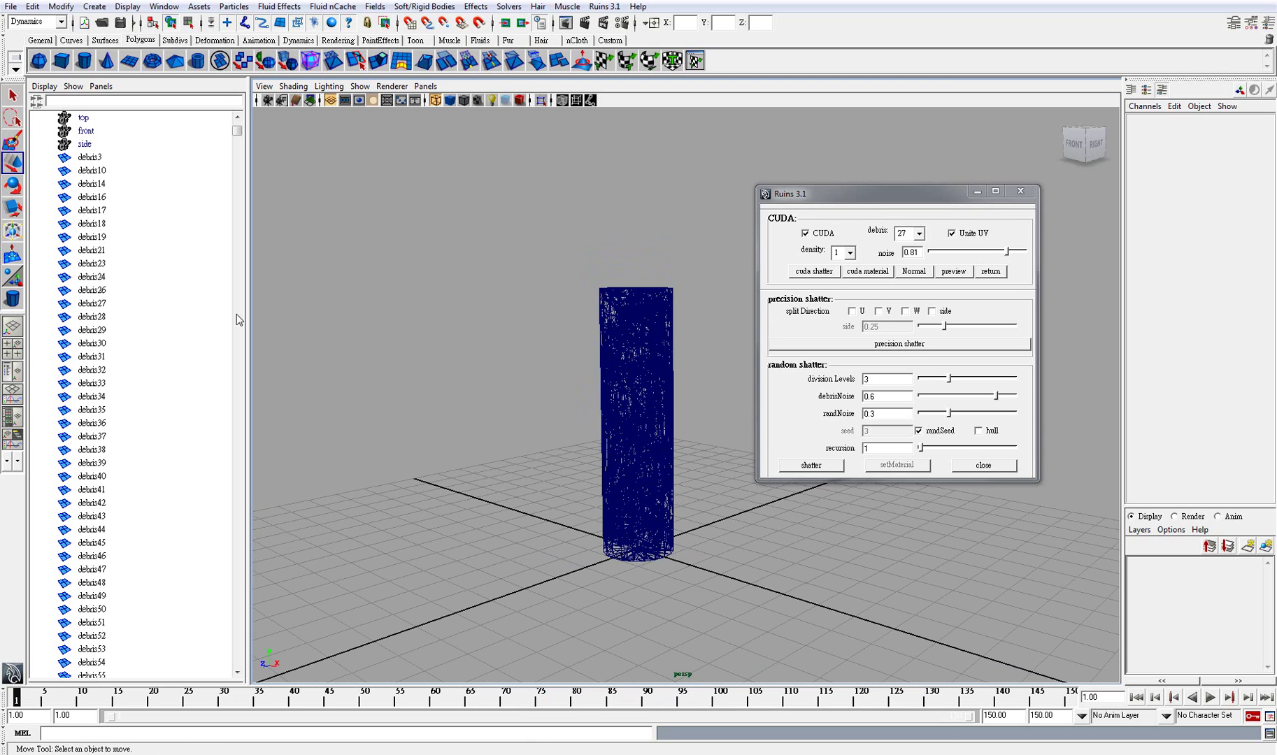
# Step: Close the Ruins 3.1 window and group debris3 through debris212 with Ctrl+G
pyautogui.click(1023, 193)
pyautogui.keyDown('alt'); pyautogui.moveTo(743, 553); pyautogui.dragTo(754, 515); pyautogui.keyUp('alt')
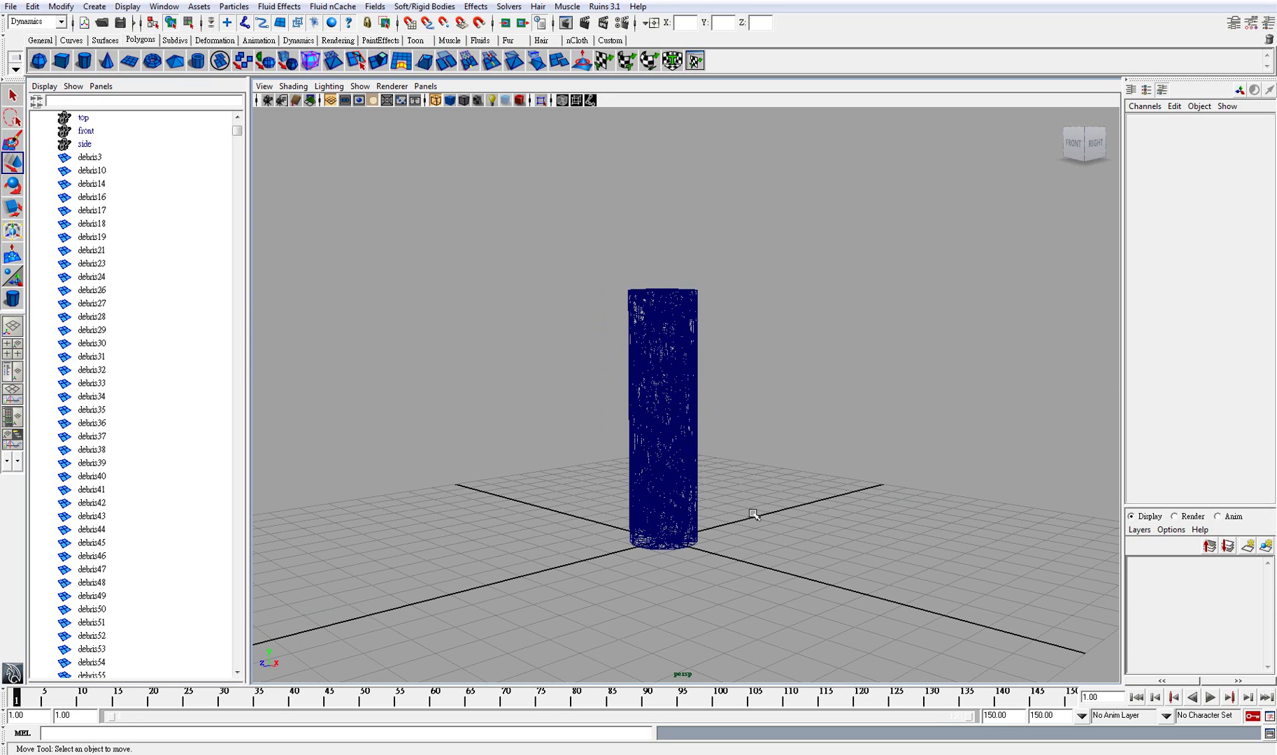
pyautogui.click(89, 157)
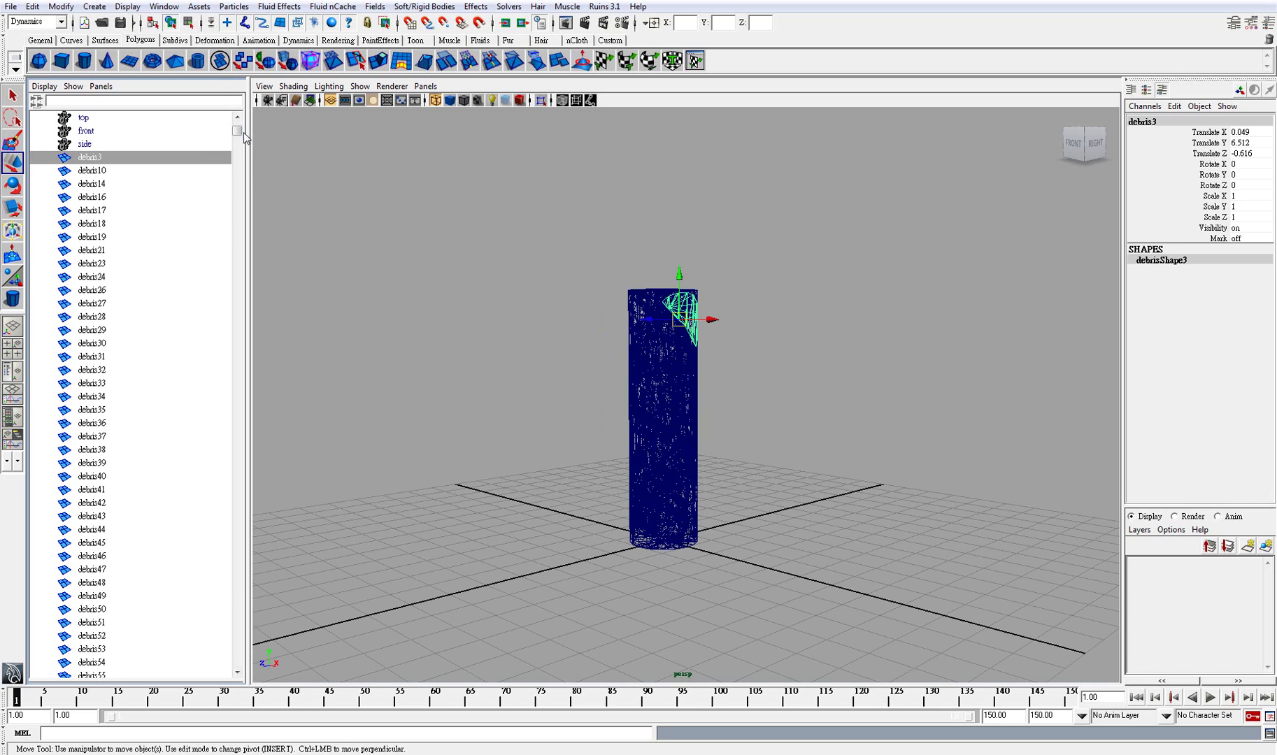
pyautogui.moveTo(244, 132); pyautogui.dragTo(237, 593)
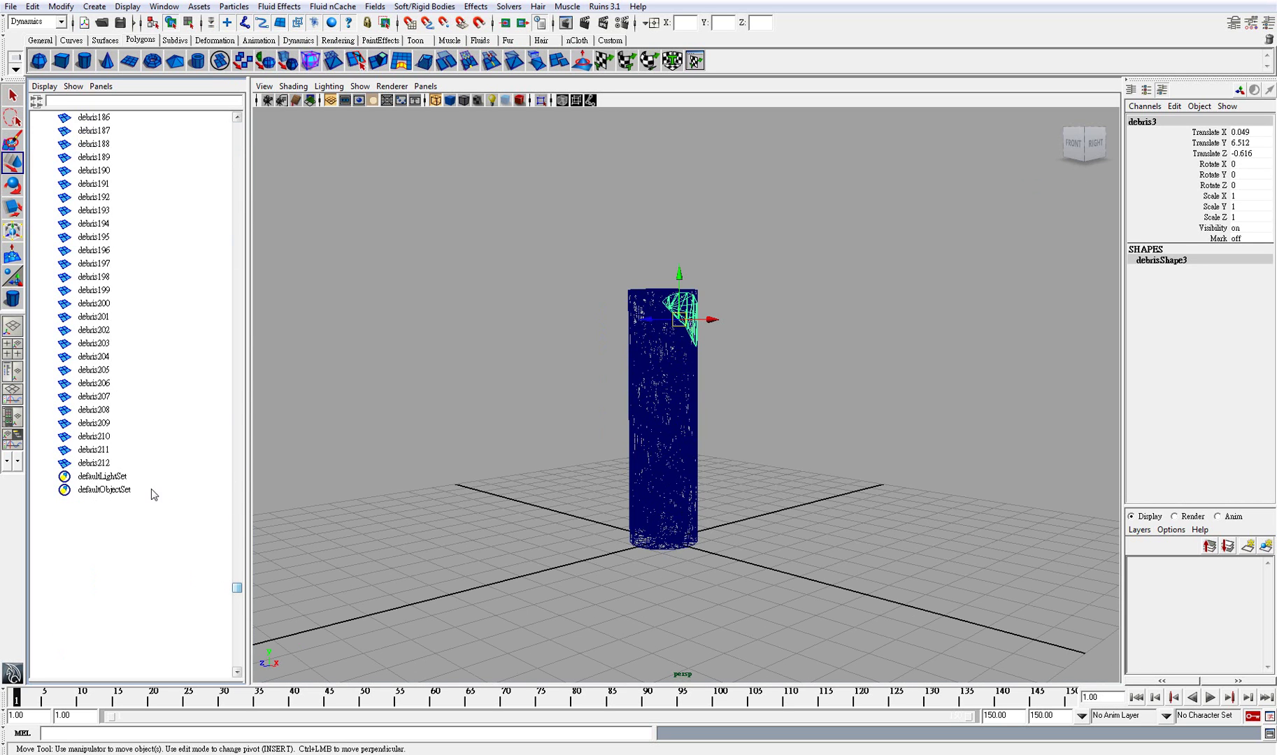
pyautogui.keyDown('shift'); pyautogui.click(106, 463); pyautogui.keyUp('shift')
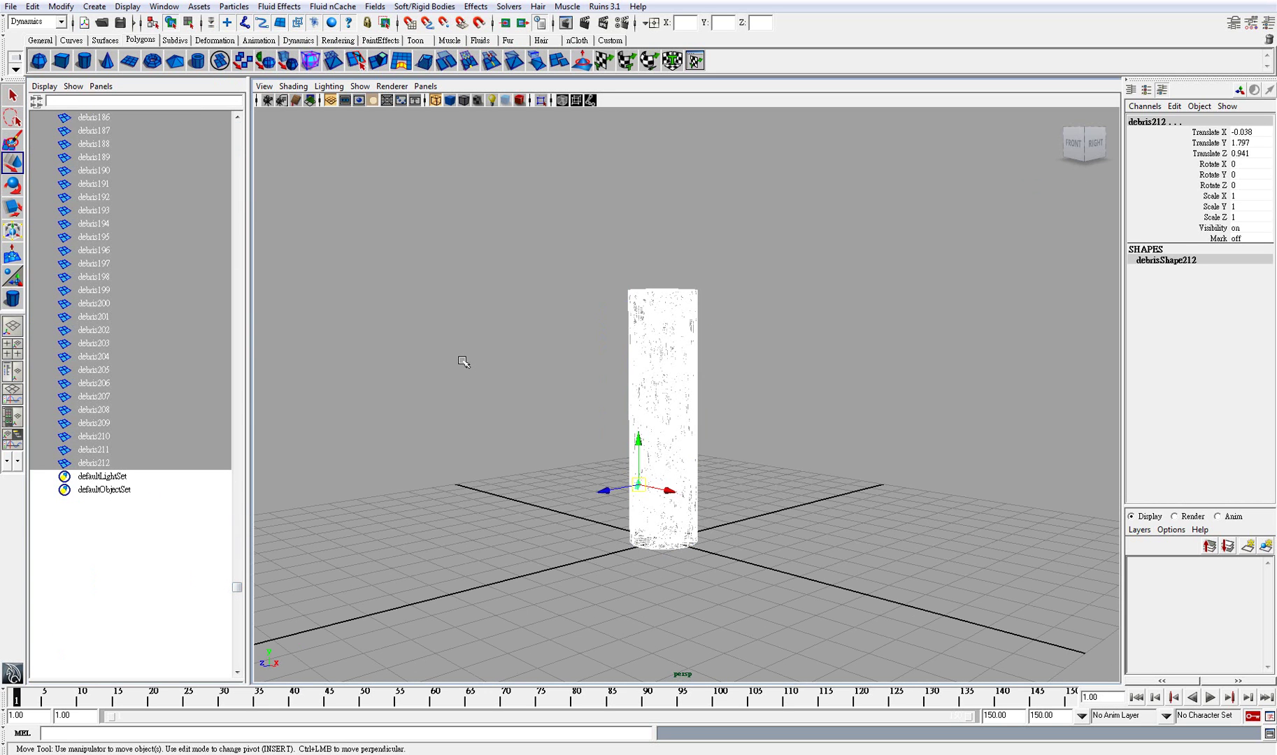
pyautogui.hotkey('ctrl', 'g')
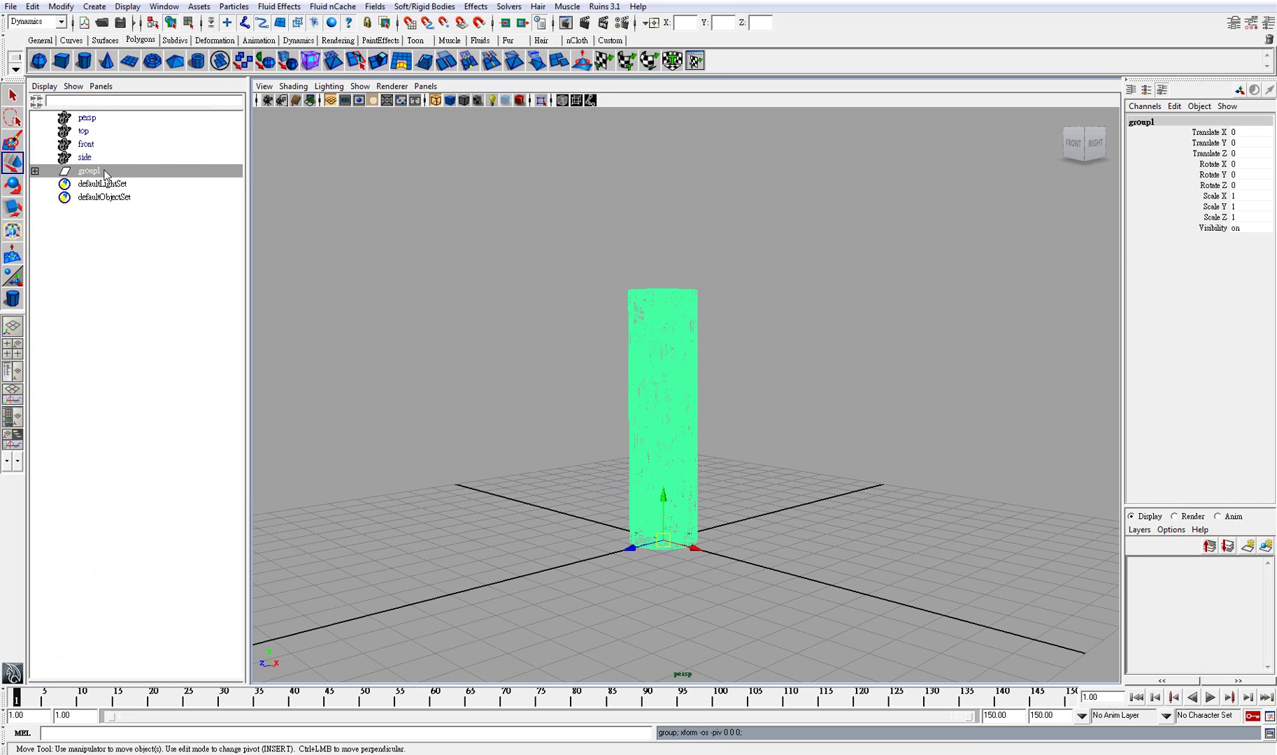
# Step: Rename group1 to CUDA_GRP and clear the selection
pyautogui.doubleClick(126, 170)
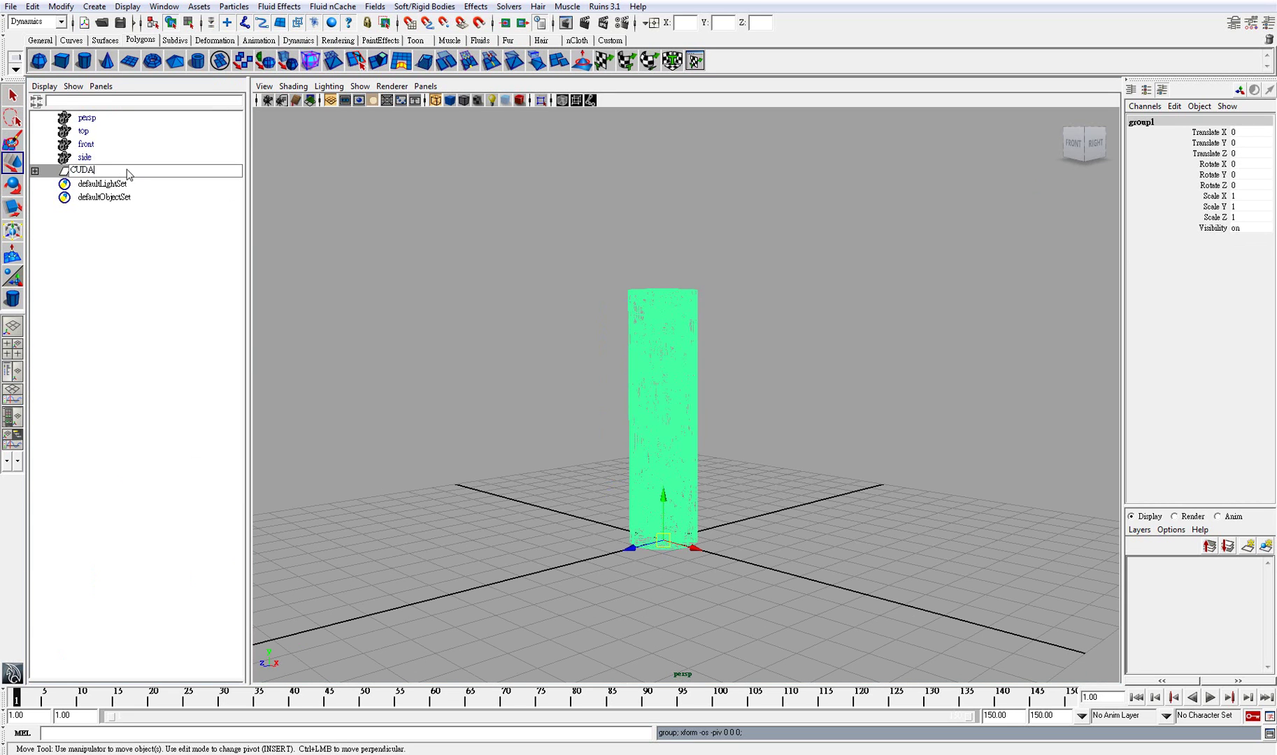
pyautogui.write('CUDA_GRP')
pyautogui.press('Return')
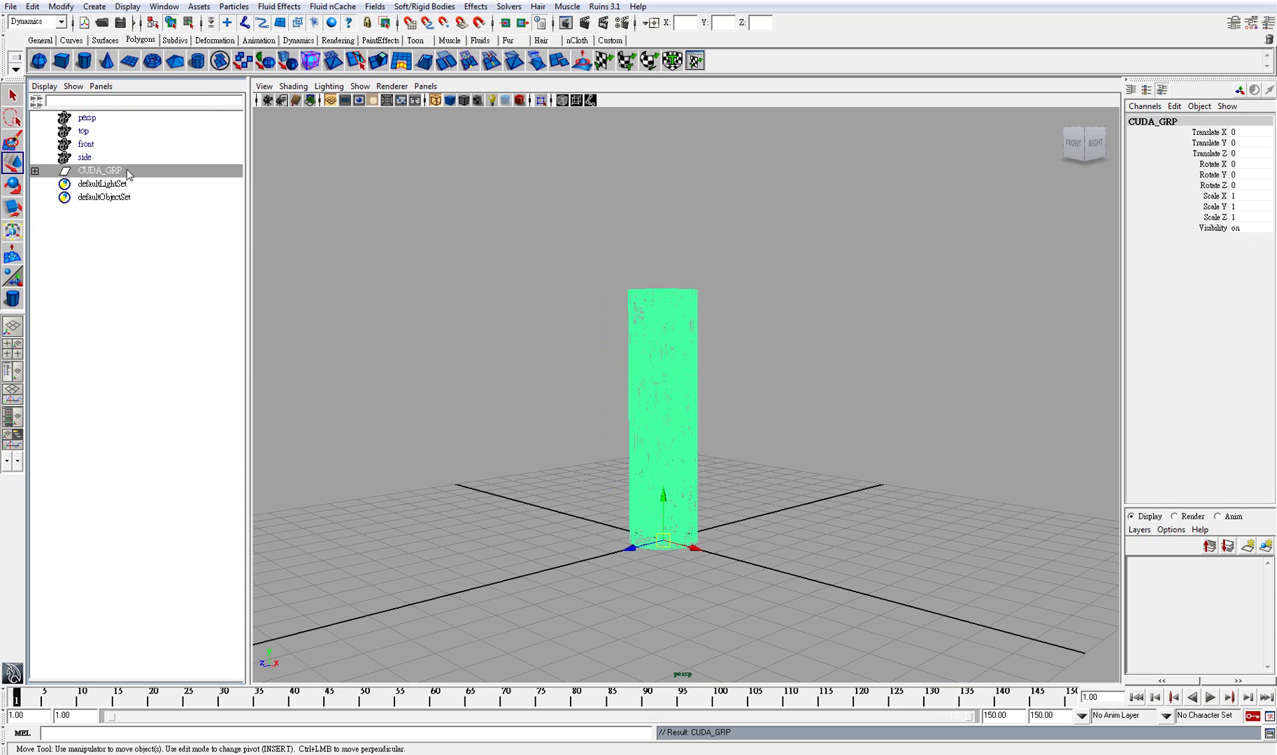
pyautogui.click(592, 354)
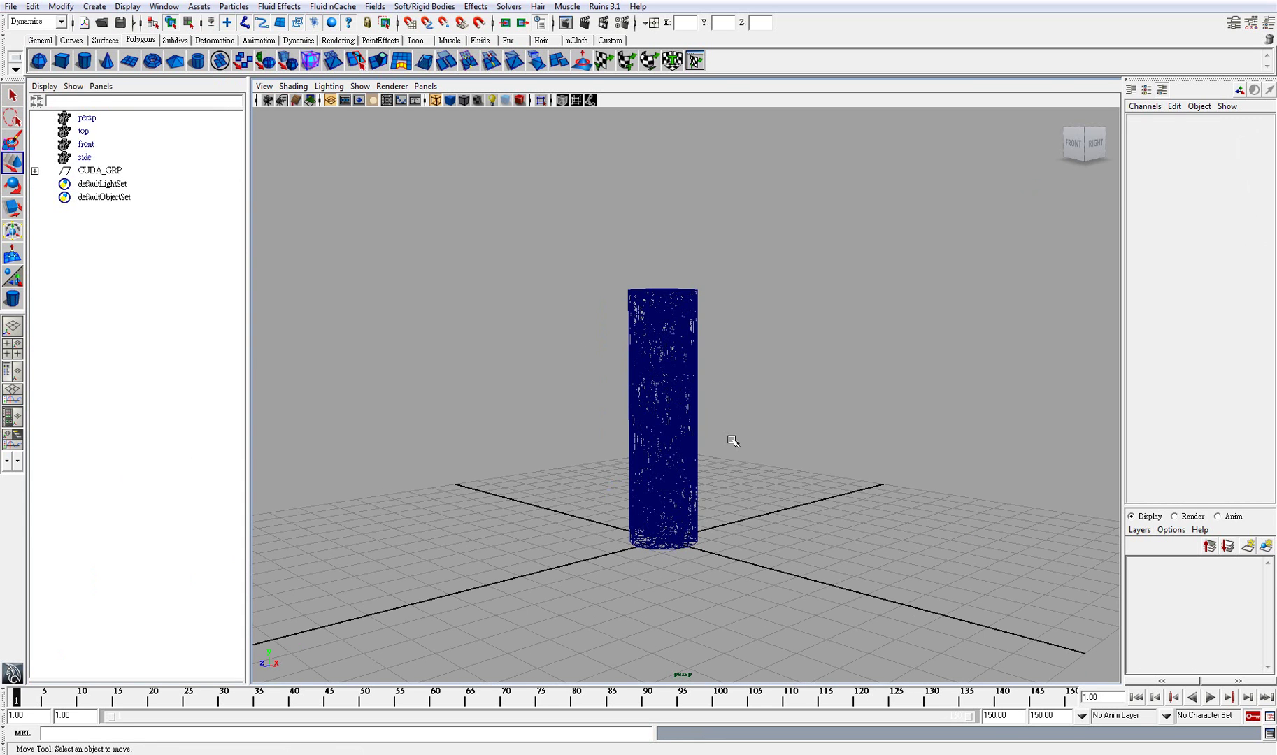
pyautogui.keyDown('alt'); pyautogui.moveTo(732, 442); pyautogui.dragTo(726, 448, button='right'); pyautogui.keyUp('alt')
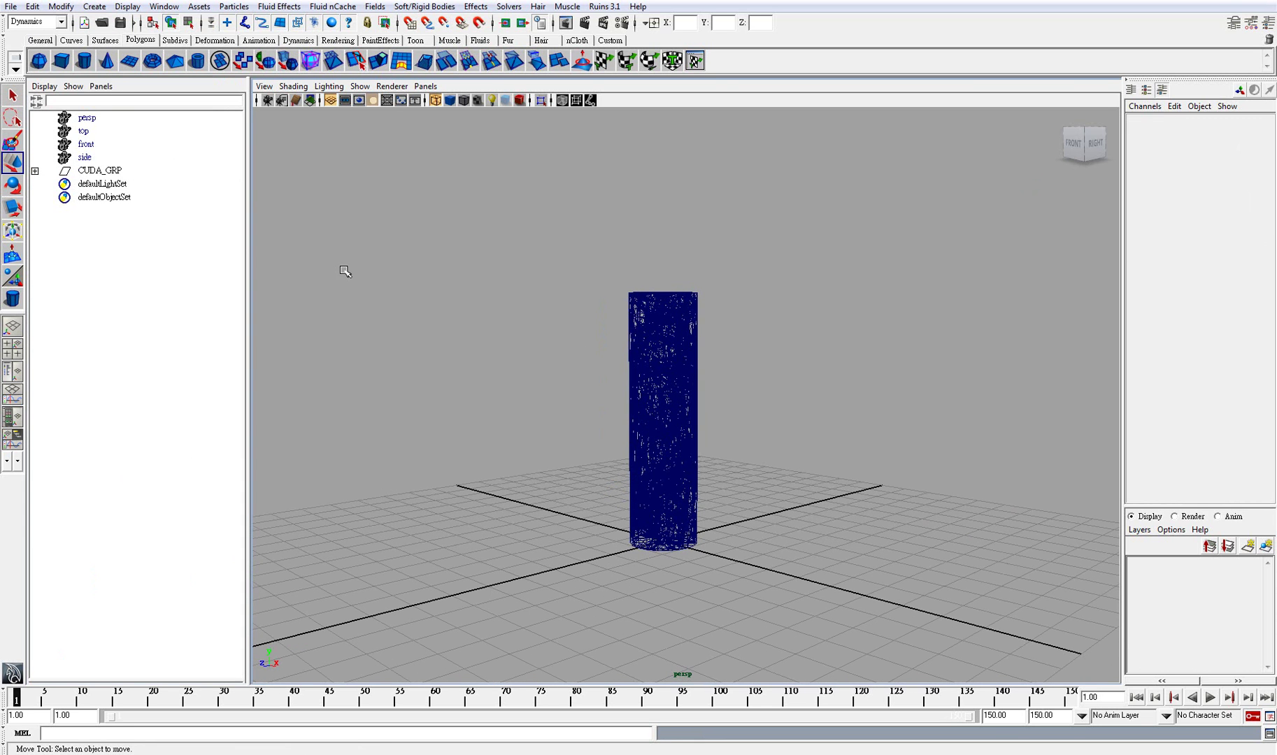
# Step: Expand CUDA_GRP and select debris3 through debris212
pyautogui.click(35, 171)
pyautogui.click(99, 192)
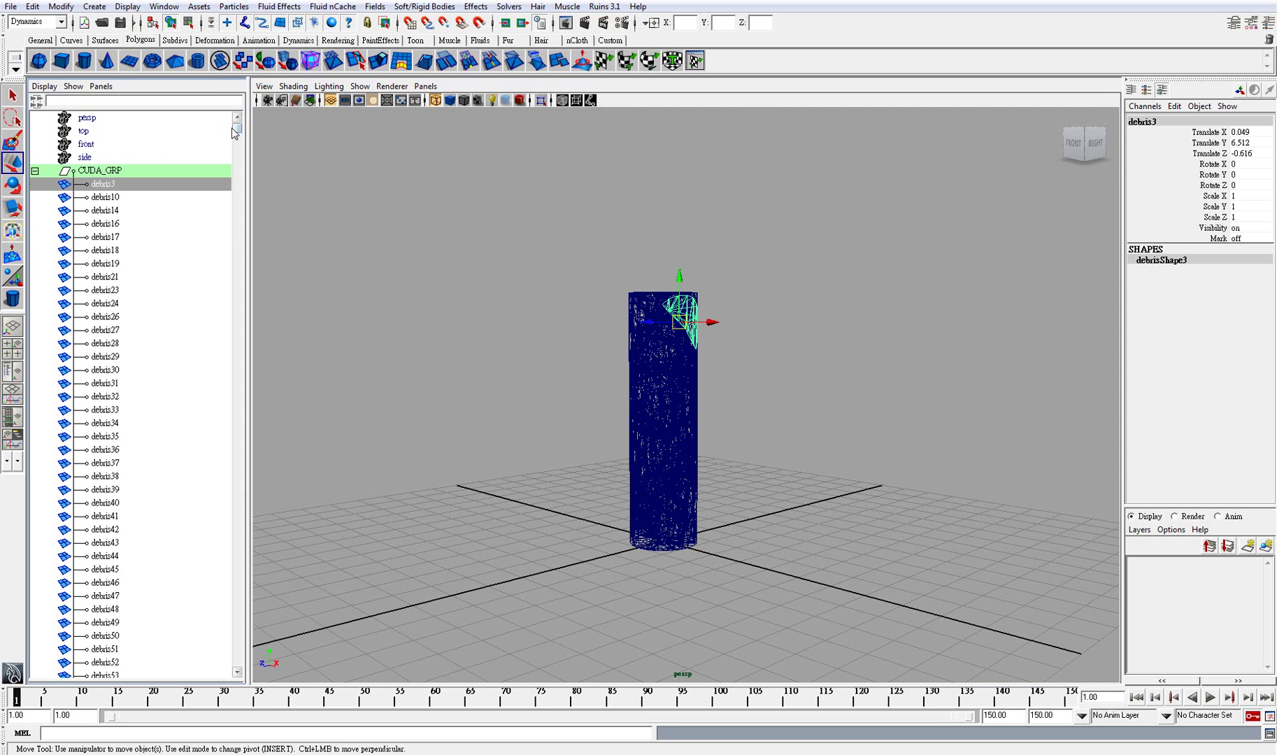
pyautogui.moveTo(237, 133); pyautogui.dragTo(234, 596)
pyautogui.keyDown('shift'); pyautogui.click(150, 422); pyautogui.keyUp('shift')
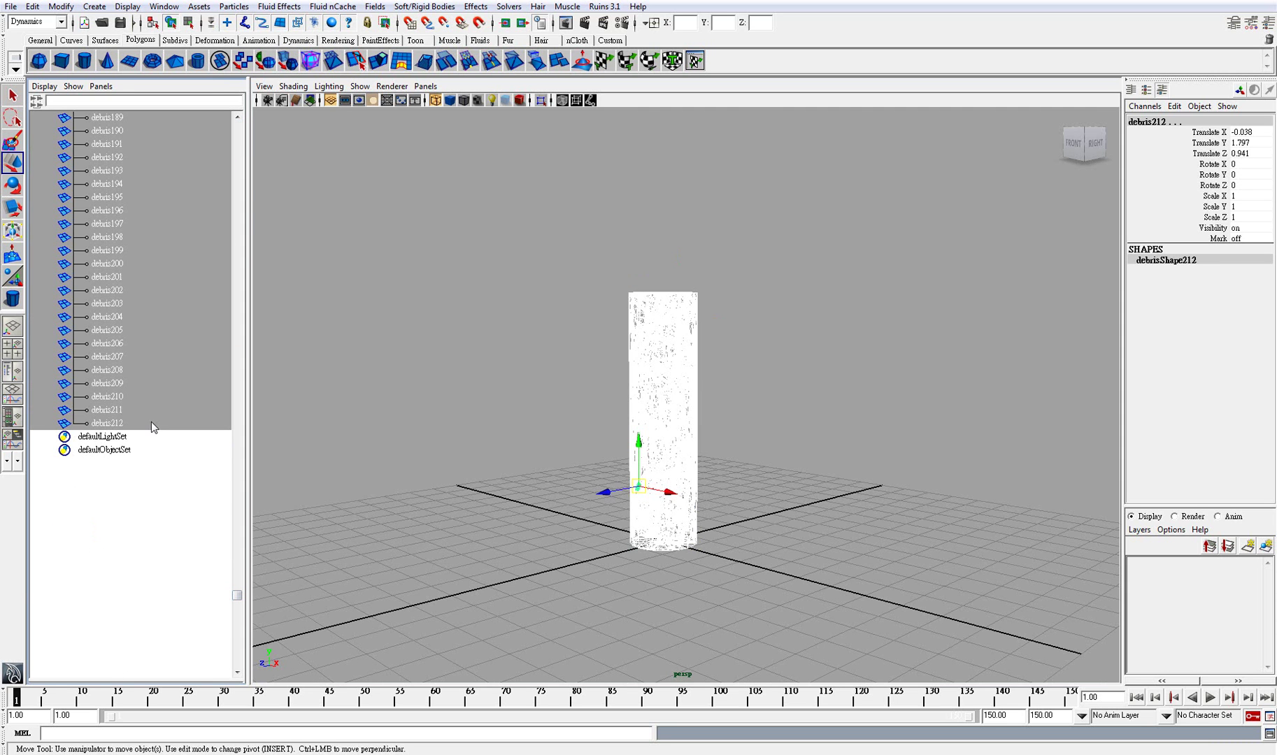
pyautogui.keyDown('alt'); pyautogui.moveTo(741, 282); pyautogui.dragTo(736, 294, button='middle'); pyautogui.keyUp('alt')
pyautogui.moveTo(735, 293)
pyautogui.keyDown('alt'); pyautogui.mouseDown()
pyautogui.moveTo(749, 324)
pyautogui.moveTo(750, 313)
pyautogui.mouseUp(); pyautogui.keyUp('alt')
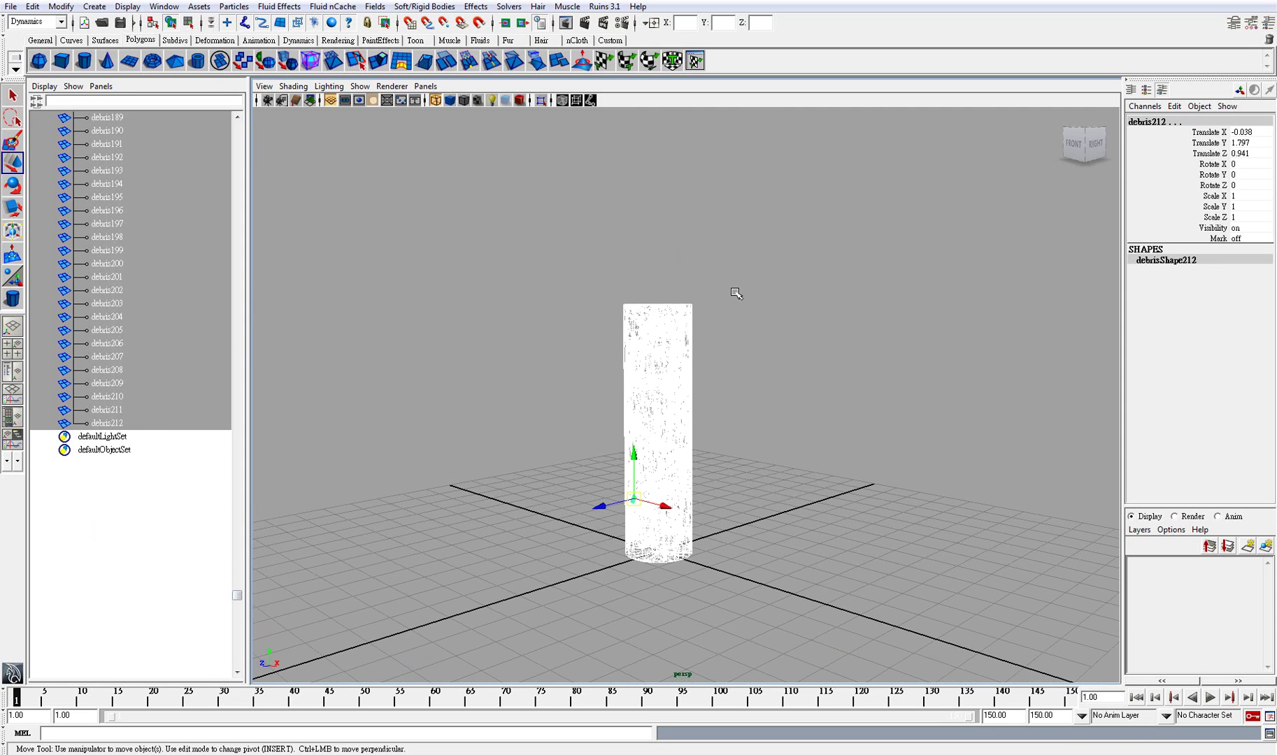
# Step: Make the selected debris Ruins 3.1 active rigid bodies, deselect, and switch to smooth shading
pyautogui.click(610, 7)
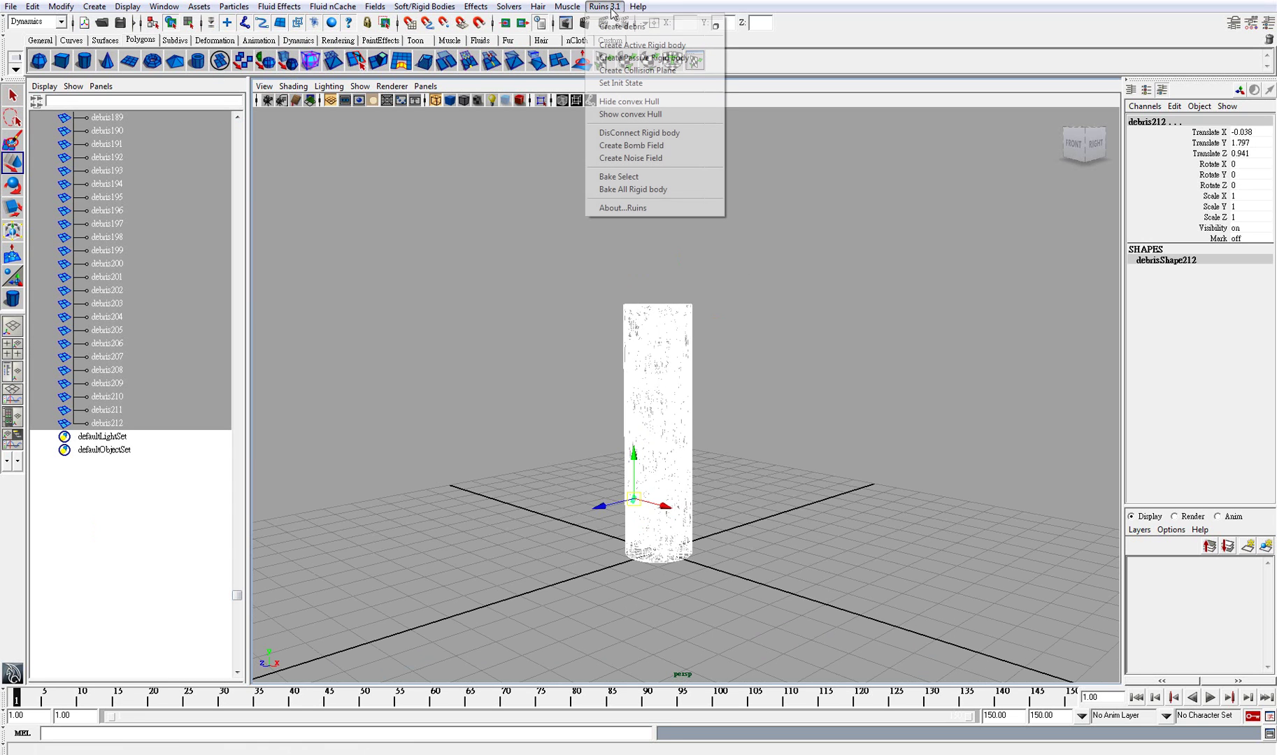
pyautogui.click(618, 46)
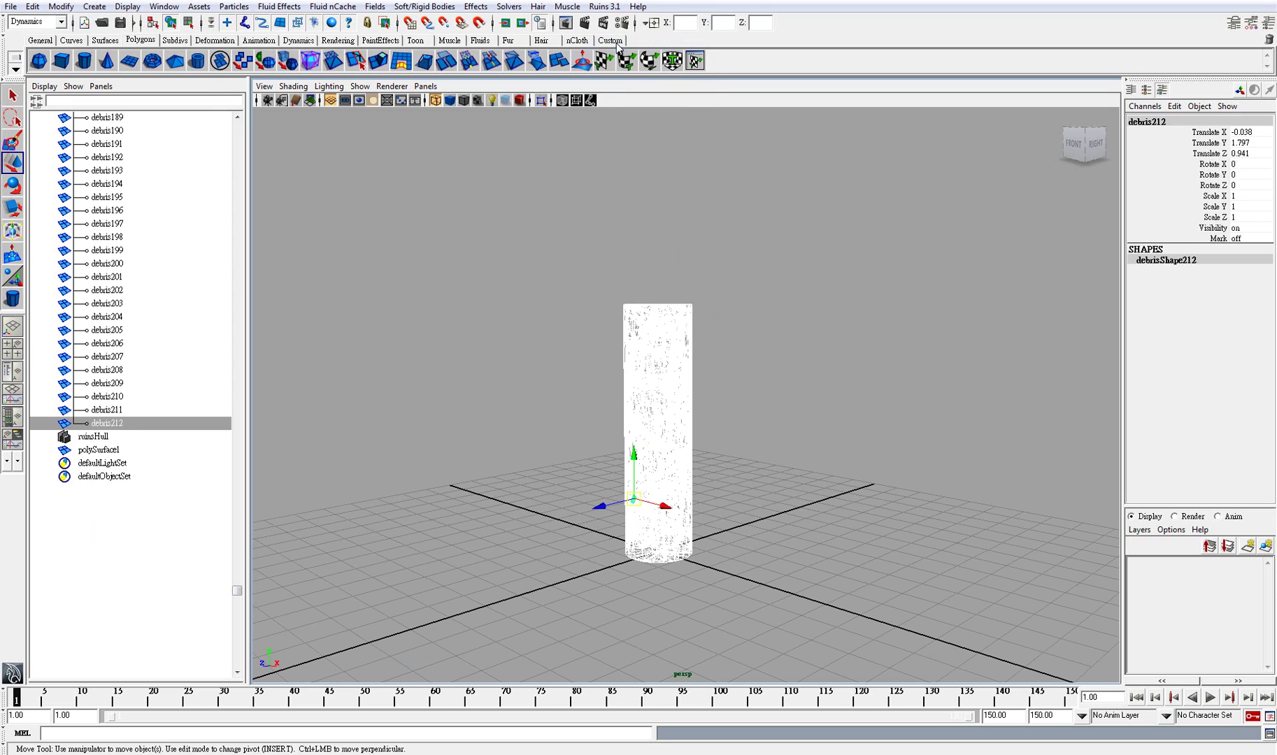
pyautogui.click(808, 509)
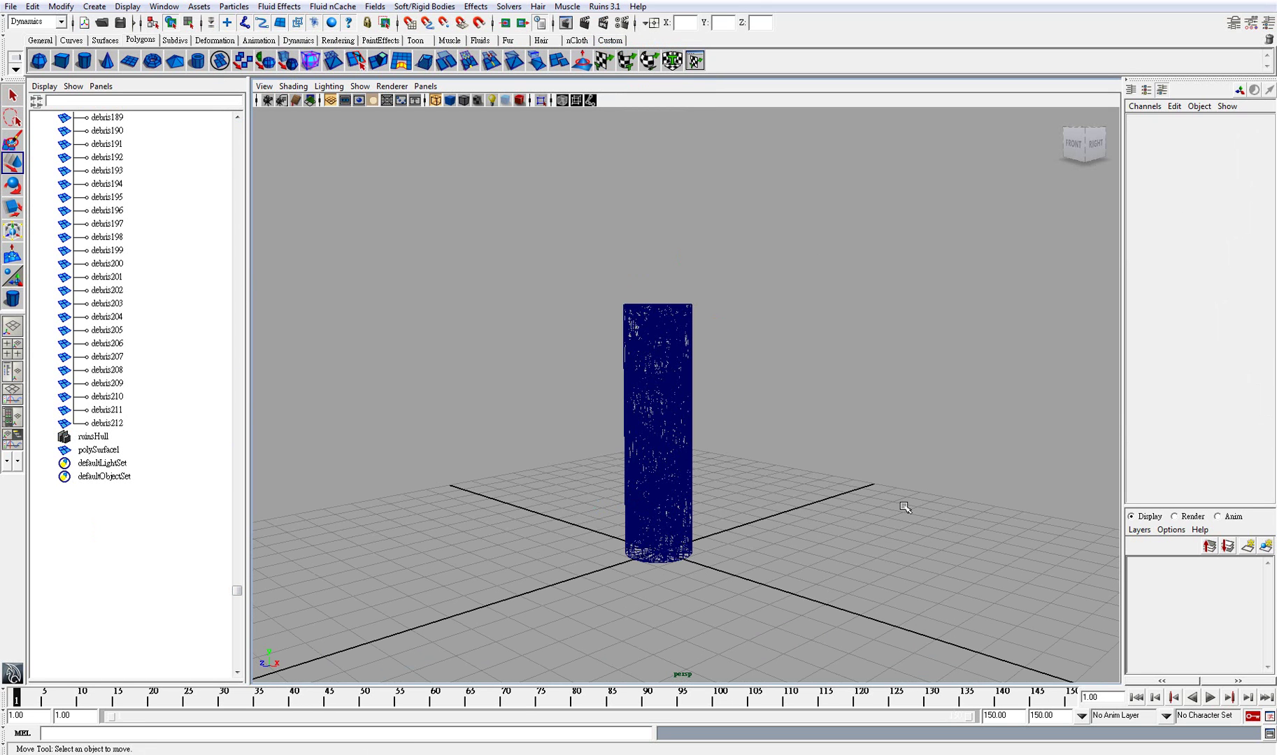
pyautogui.press('5')
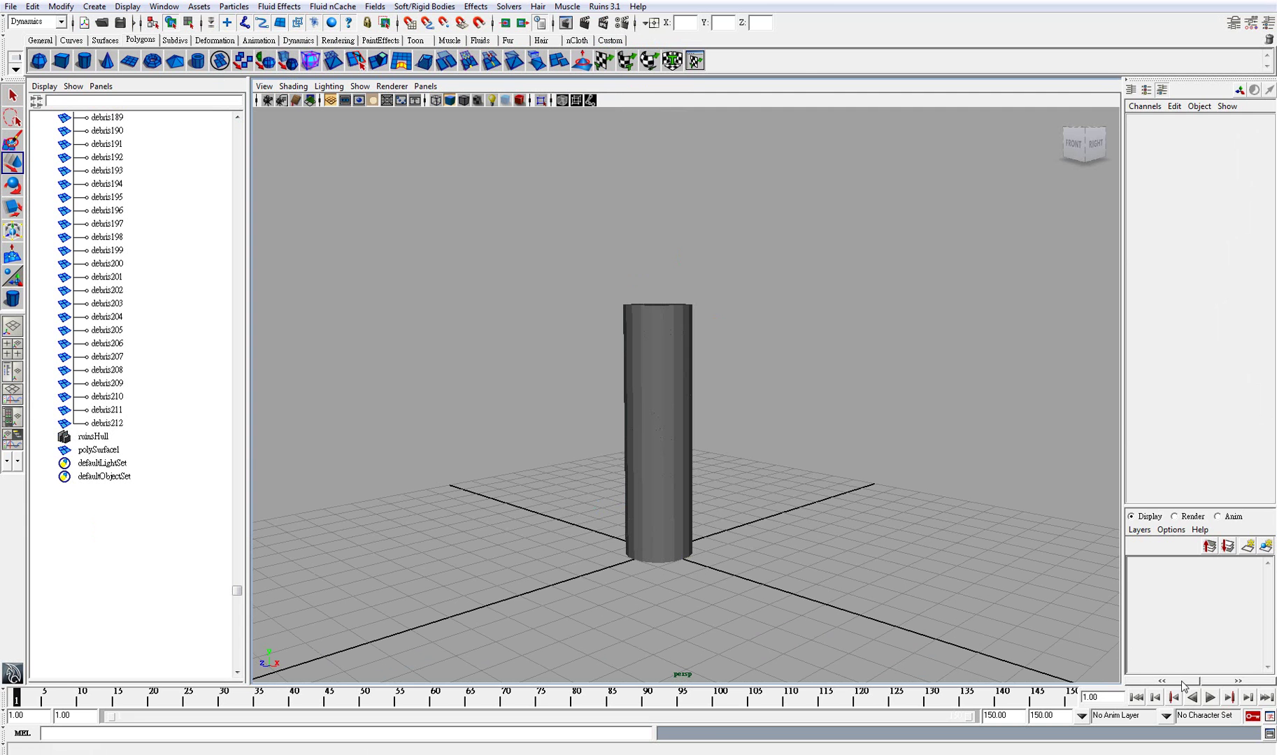
pyautogui.click(1210, 698)
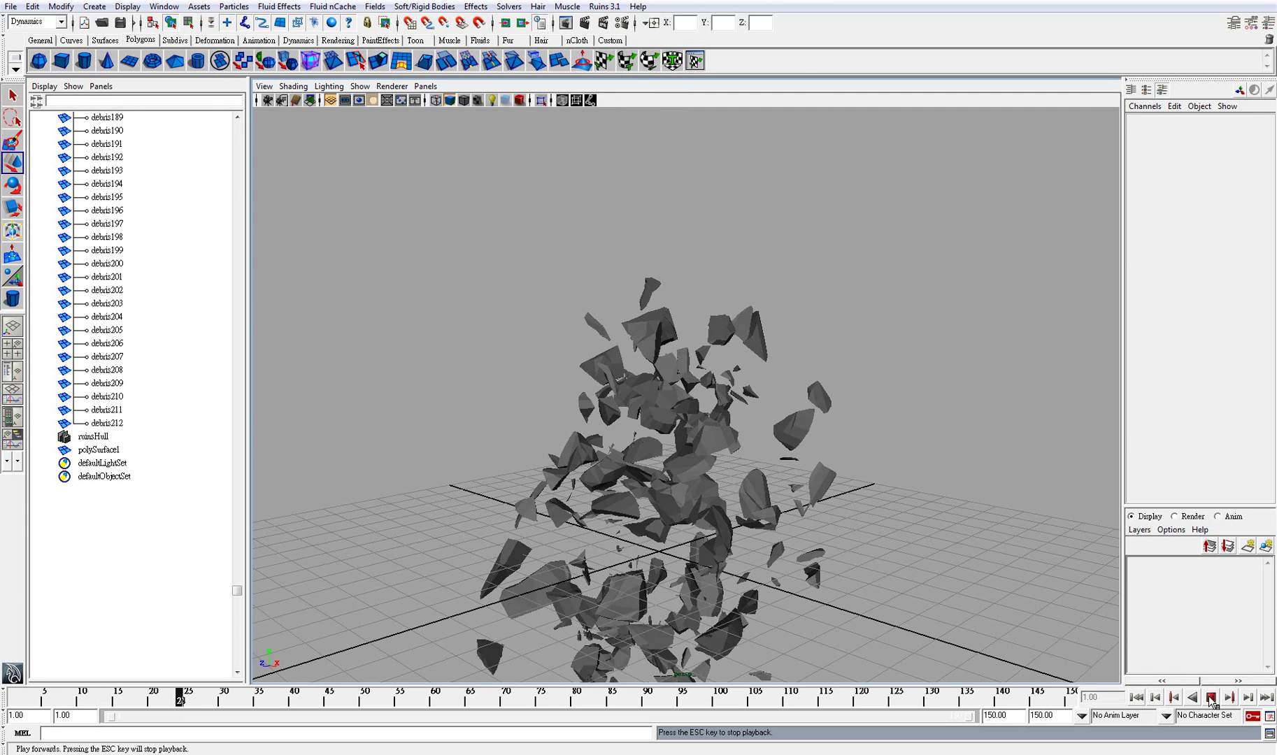
pyautogui.click(1211, 699)
pyautogui.keyDown('alt'); pyautogui.moveTo(795, 587); pyautogui.dragTo(677, 515, button='right'); pyautogui.keyUp('alt')
pyautogui.keyDown('alt'); pyautogui.moveTo(676, 514); pyautogui.dragTo(677, 447); pyautogui.keyUp('alt')
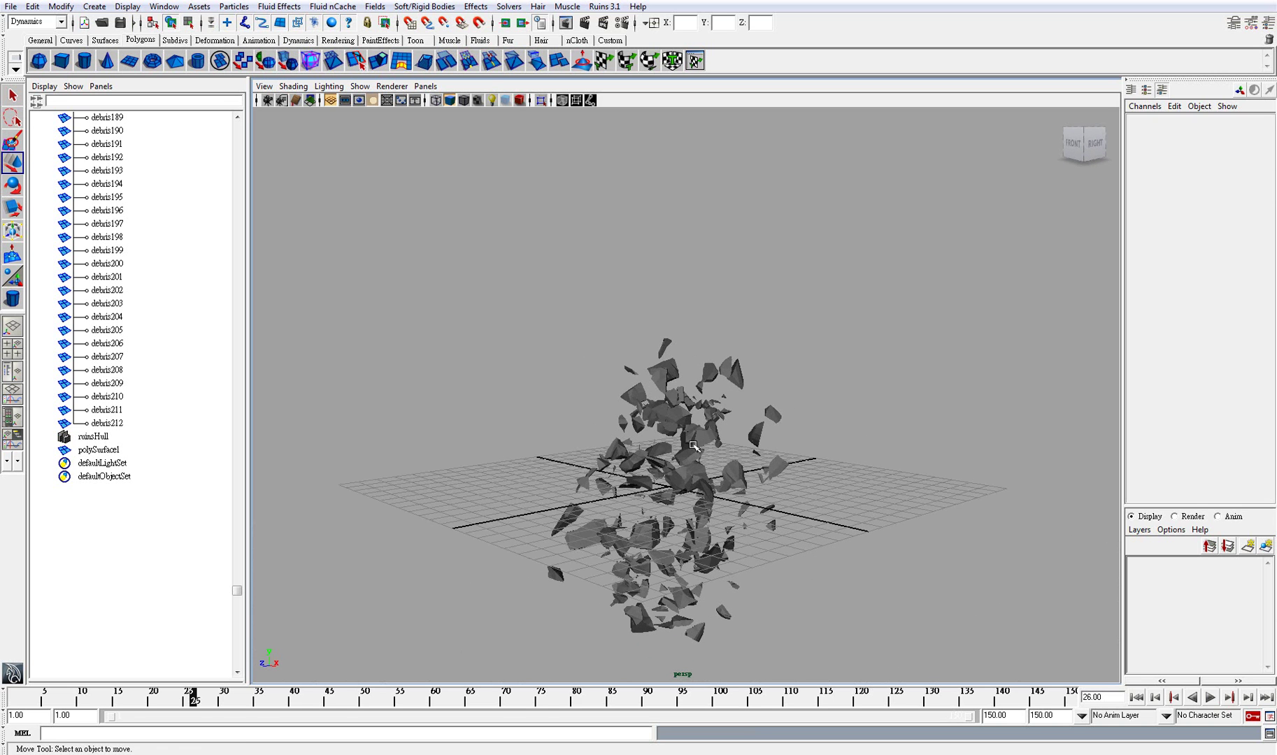
pyautogui.moveTo(692, 444)
pyautogui.keyDown('alt'); pyautogui.mouseDown()
pyautogui.moveTo(683, 435)
pyautogui.moveTo(675, 448)
pyautogui.mouseUp(); pyautogui.keyUp('alt')
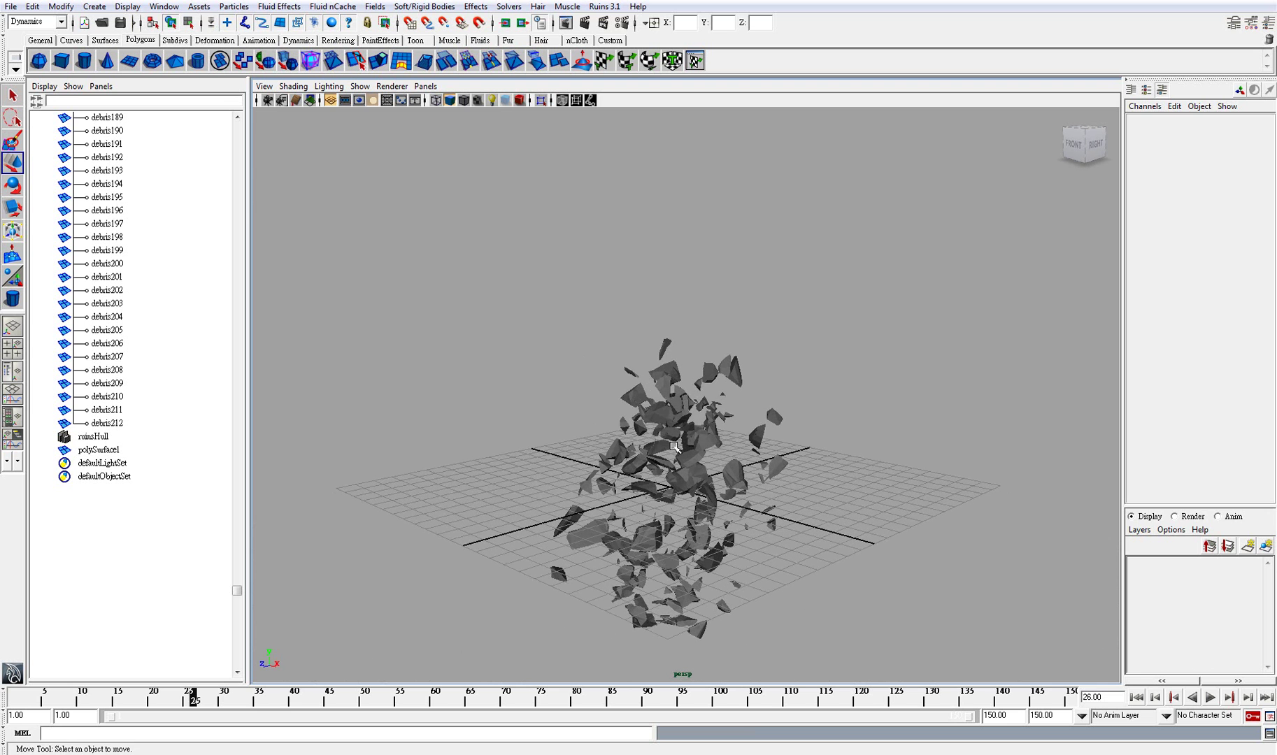
pyautogui.click(1136, 697)
pyautogui.scroll(2, 805, 518)
pyautogui.scroll(2, 780, 479)
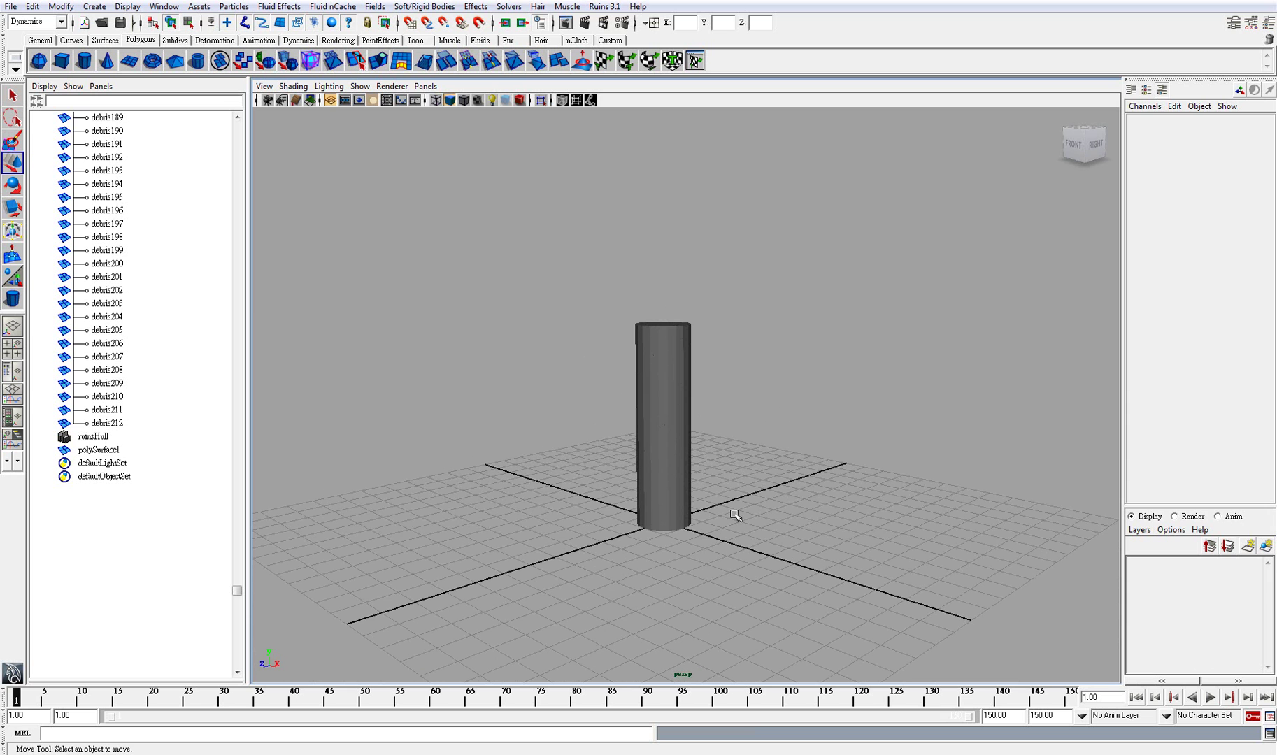
pyautogui.keyDown('alt'); pyautogui.moveTo(742, 502); pyautogui.dragTo(534, 581); pyautogui.keyUp('alt')
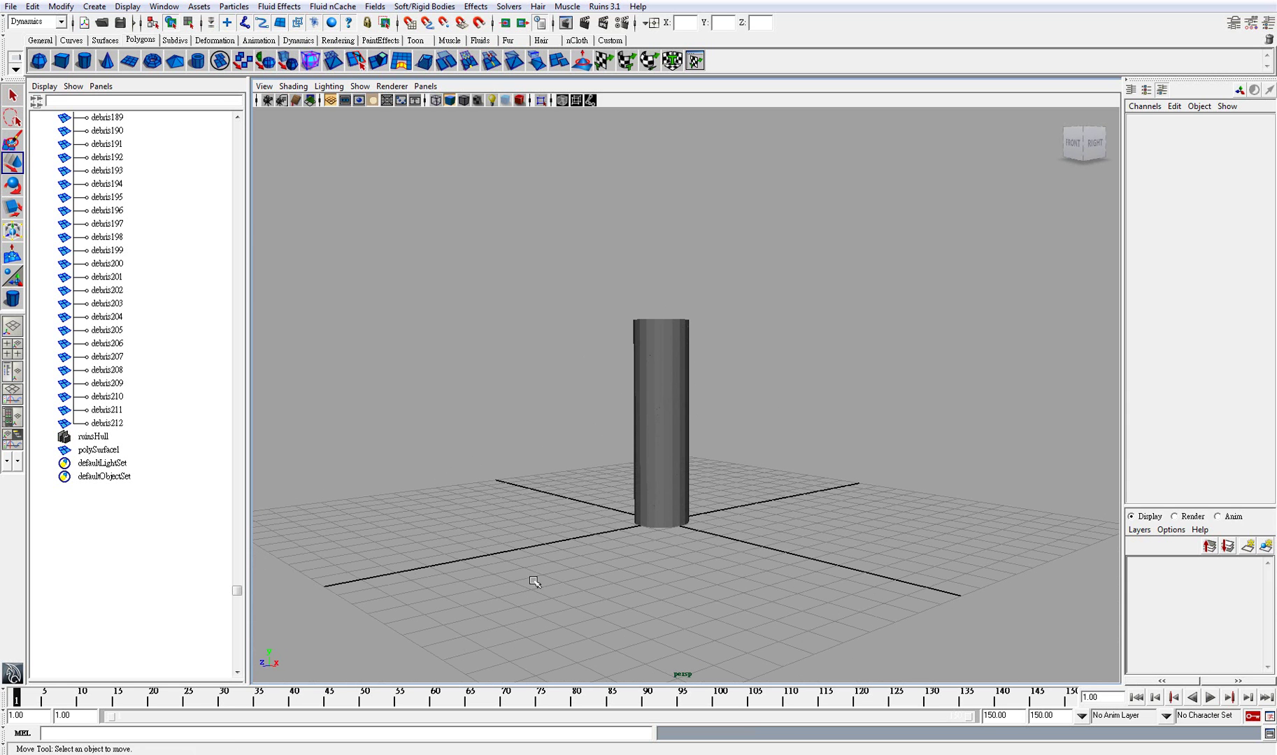
pyautogui.keyDown('alt'); pyautogui.moveTo(672, 535); pyautogui.dragTo(767, 559); pyautogui.keyUp('alt')
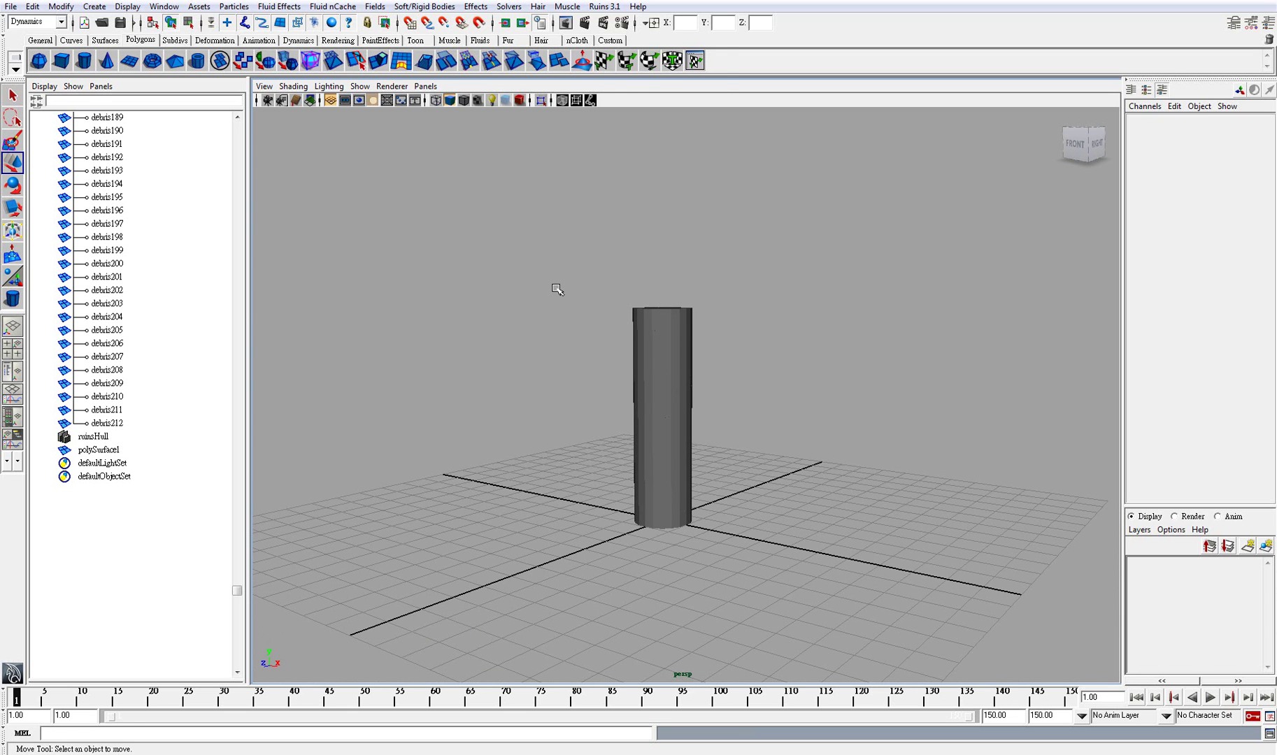
# Step: Add a Ruins 3.1 collision plane, pCube1, beneath the debris column and frame both
pyautogui.click(606, 7)
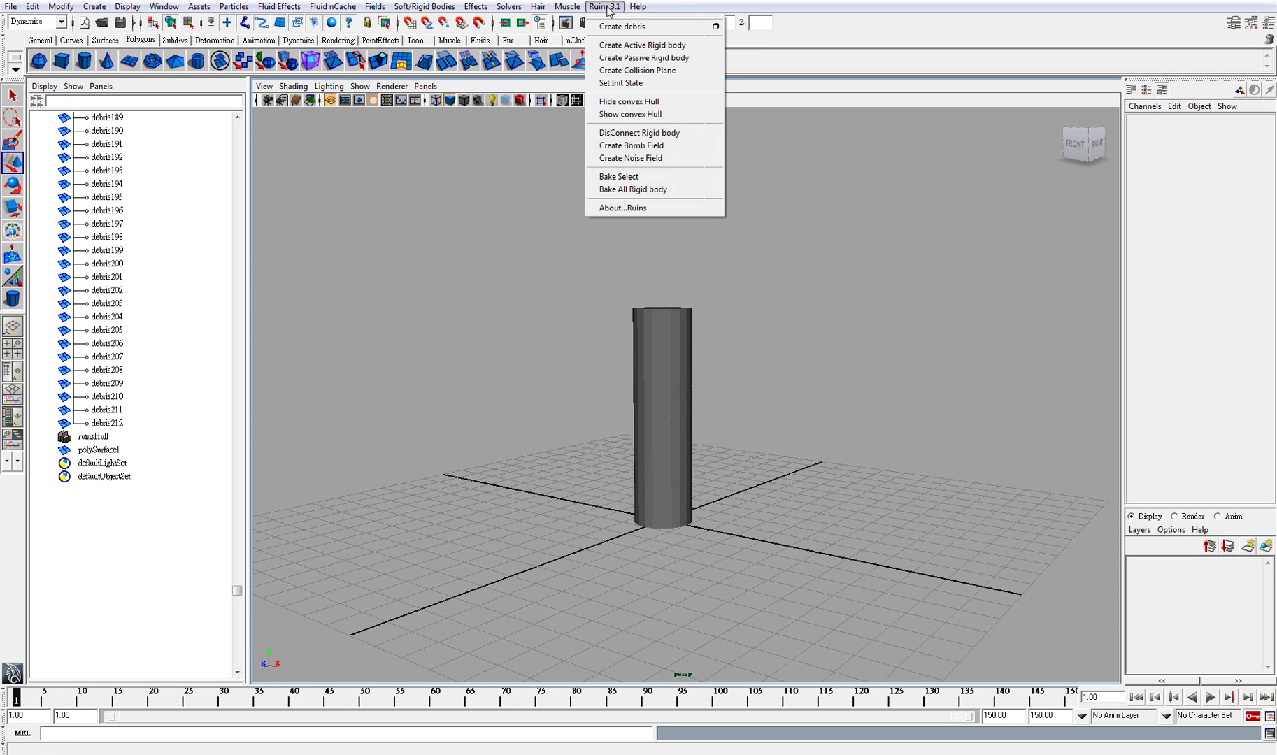
pyautogui.click(662, 71)
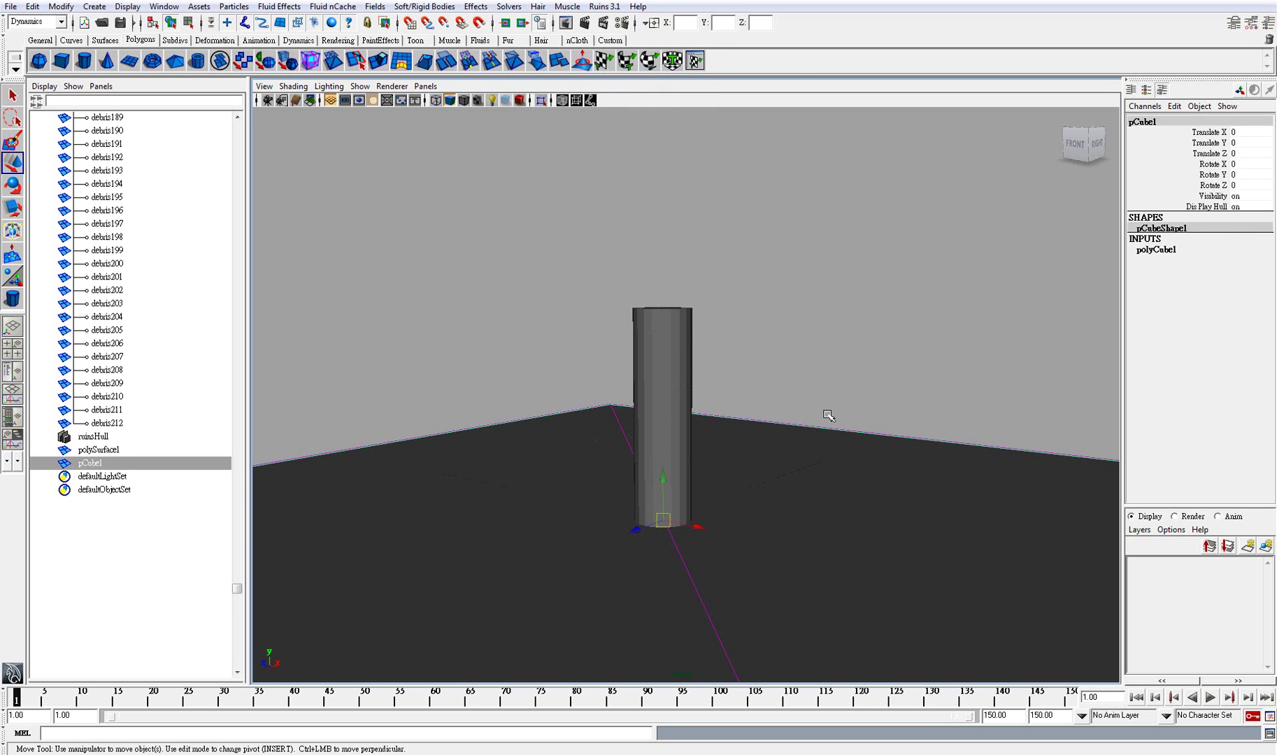
pyautogui.keyDown('alt'); pyautogui.moveTo(809, 349); pyautogui.dragTo(868, 567); pyautogui.keyUp('alt')
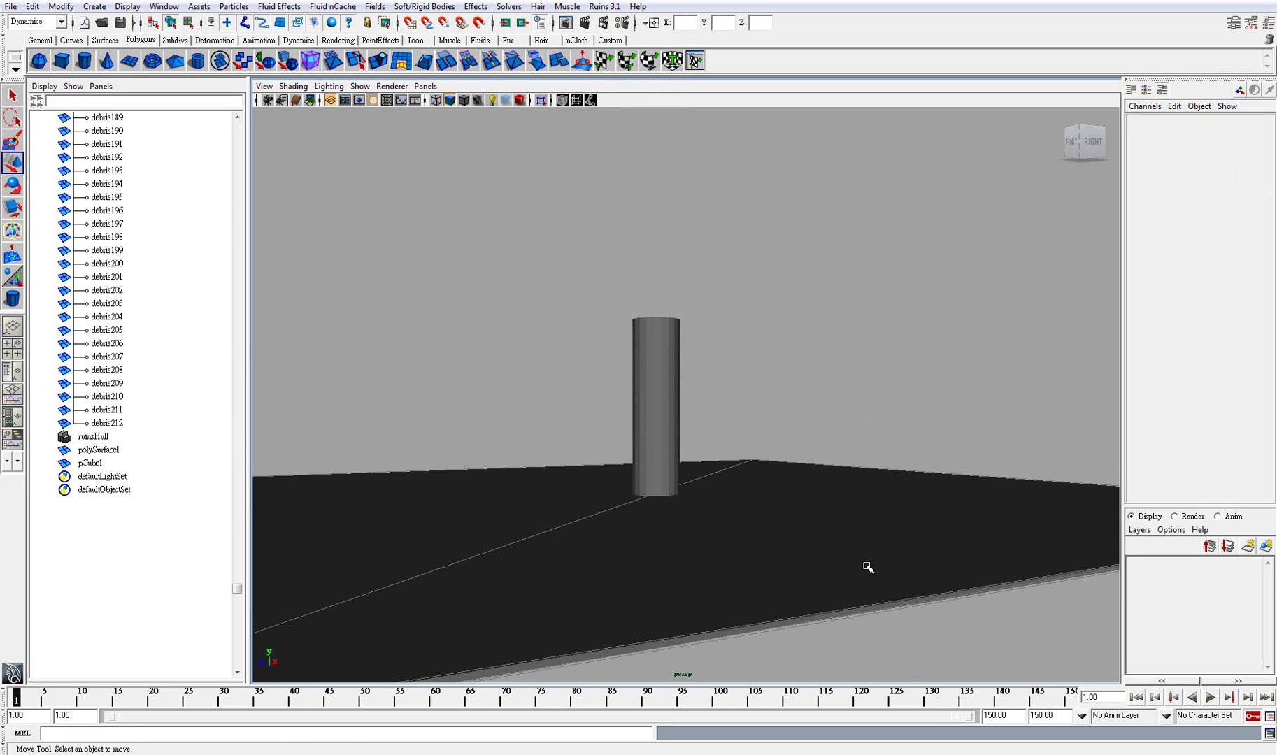
pyautogui.keyDown('alt'); pyautogui.moveTo(759, 425); pyautogui.dragTo(843, 511, button='right'); pyautogui.keyUp('alt')
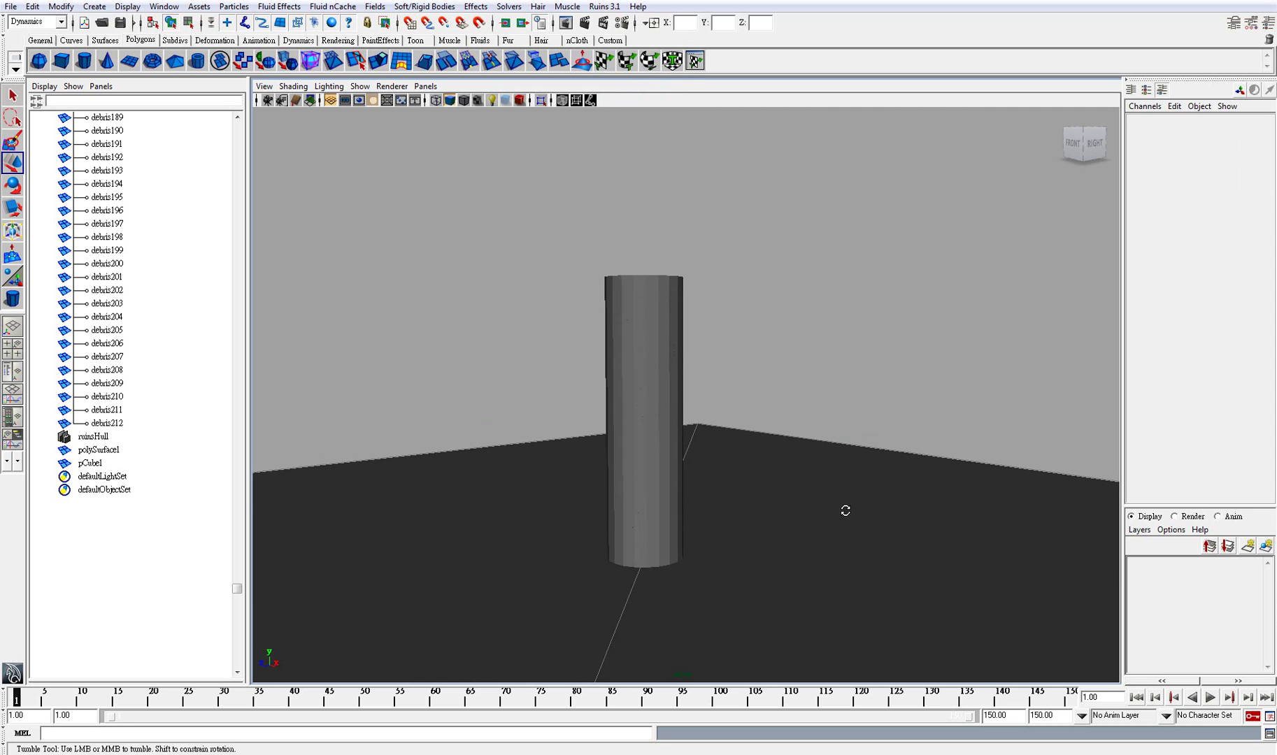
# Step: Play the simulation, stop at frame 94, and orbit to inspect the debris pile on the floor
pyautogui.click(1212, 698)
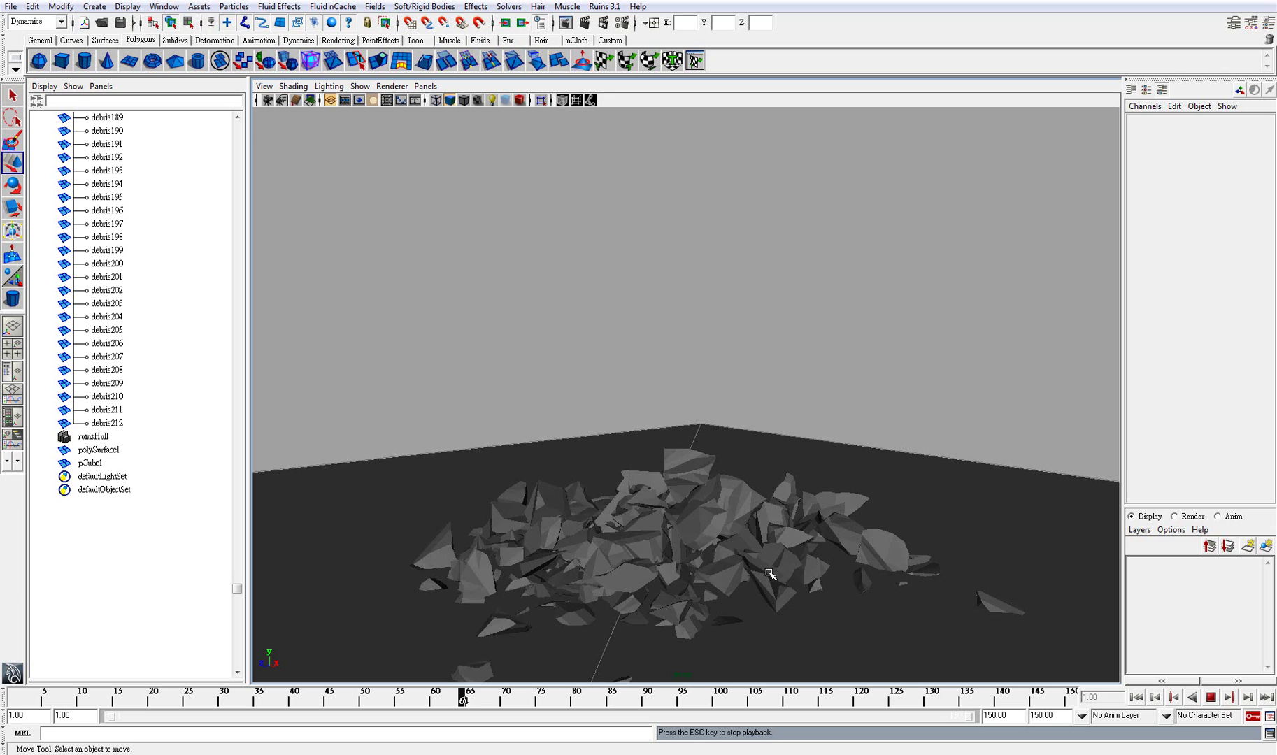
pyautogui.click(1211, 697)
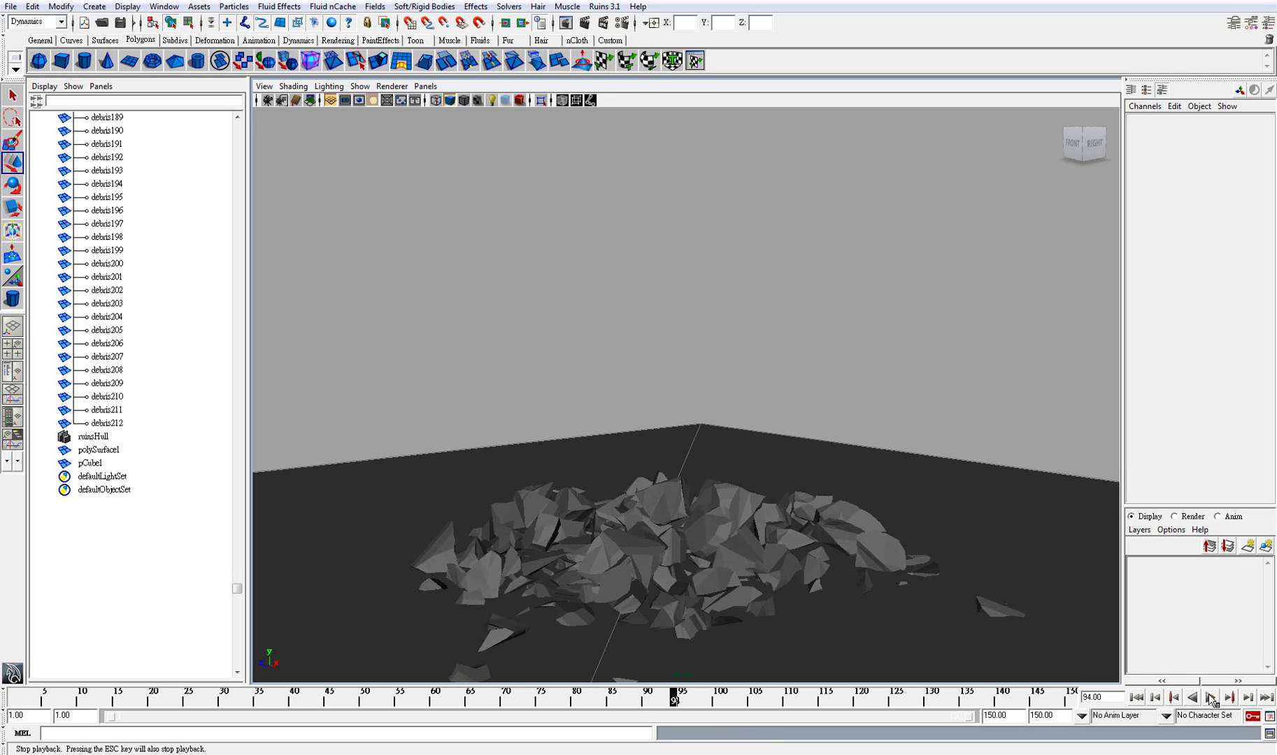
pyautogui.keyDown('alt'); pyautogui.moveTo(657, 464); pyautogui.dragTo(709, 505); pyautogui.keyUp('alt')
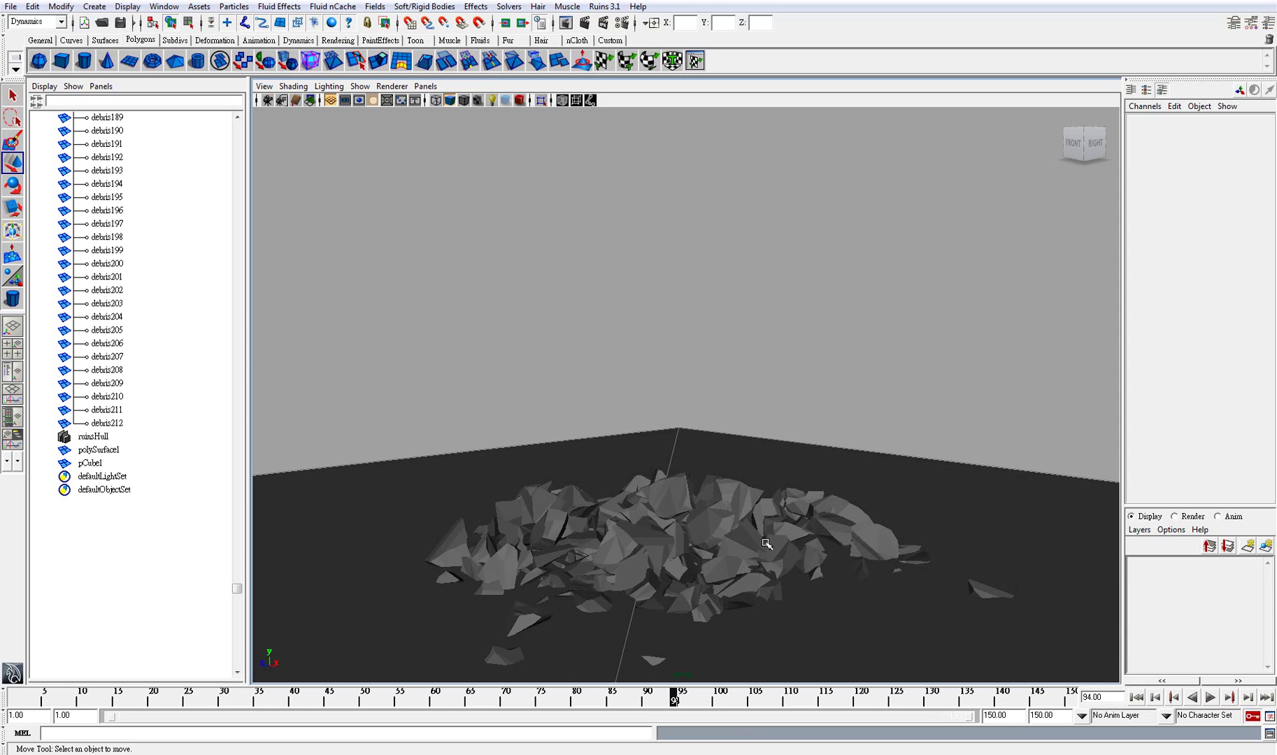